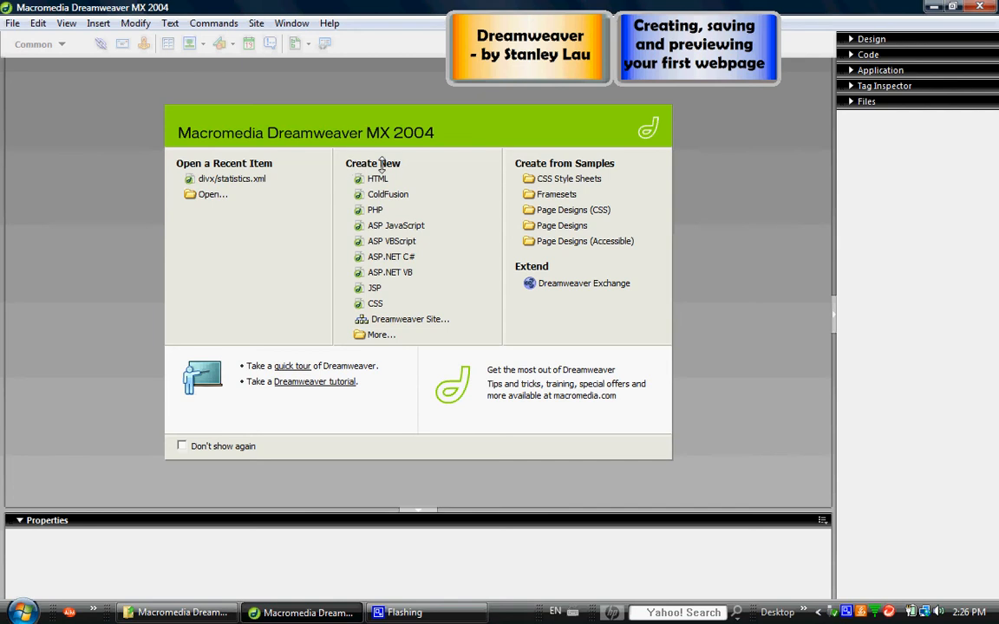
# Create a new blank HTML page and set its title to "My First Webpage".
pyautogui.click(377, 178)
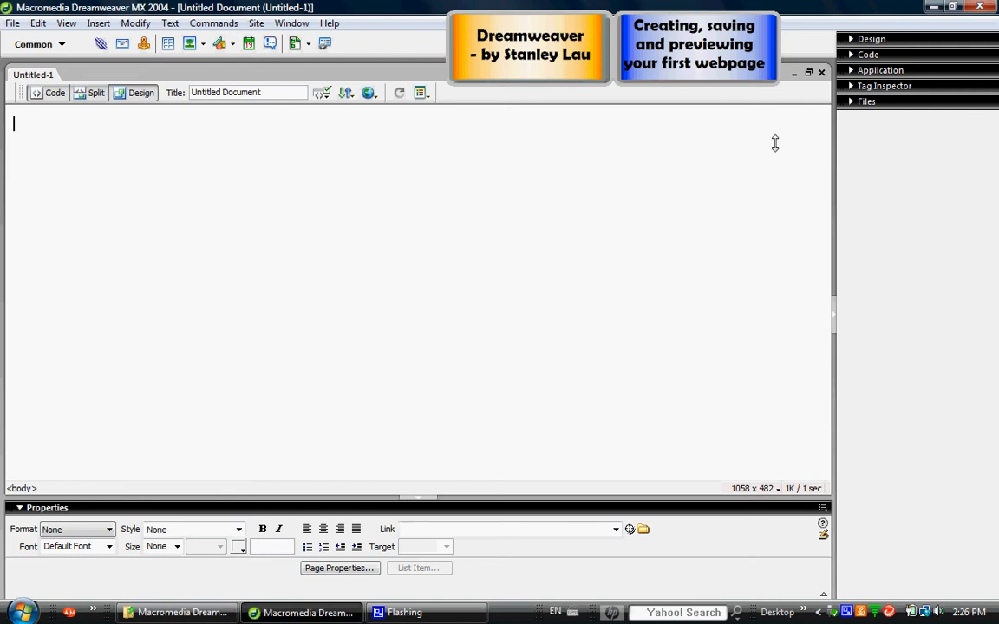
pyautogui.click(229, 93)
pyautogui.doubleClick(209, 94)
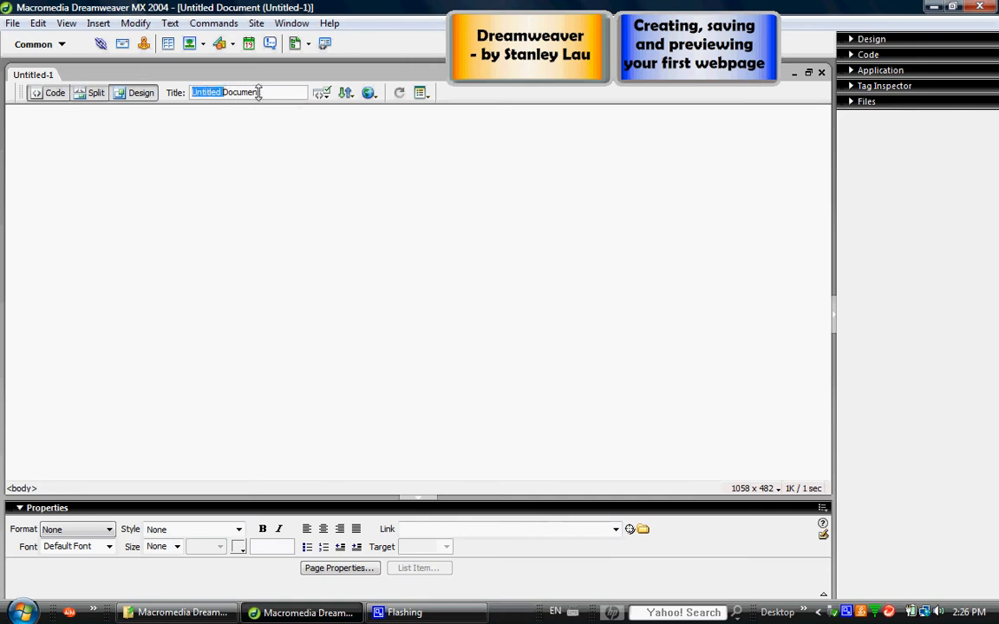
pyautogui.moveTo(261, 94); pyautogui.dragTo(155, 103)
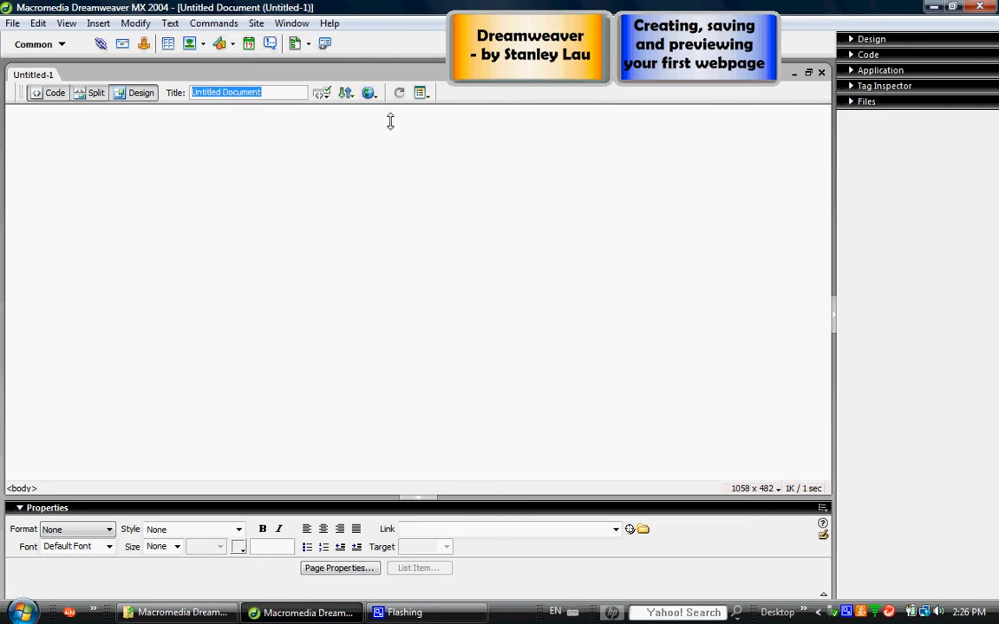
pyautogui.write('My First Webpage')
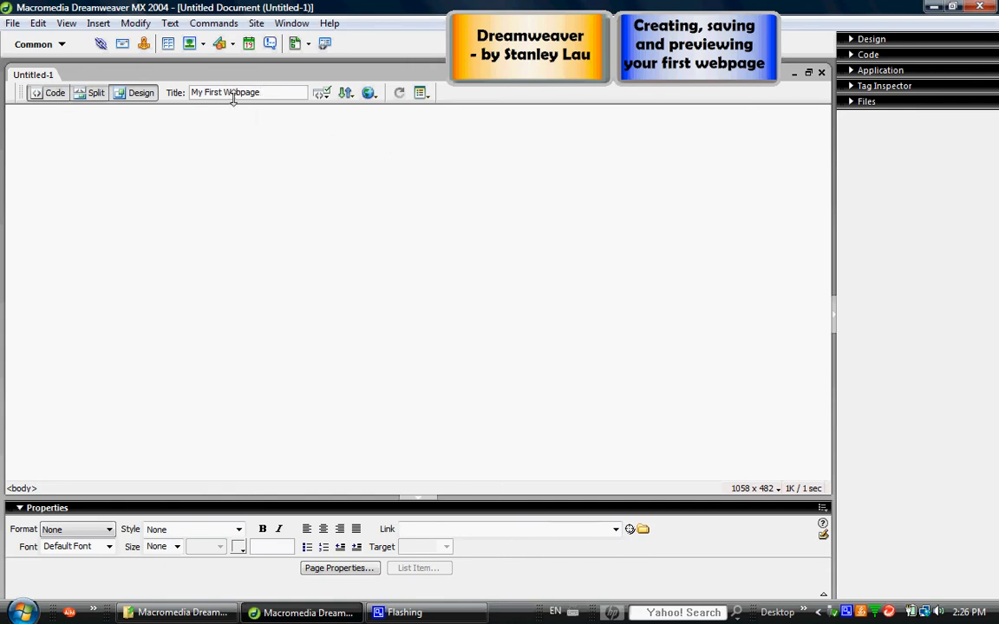
# Save the page on Removable Disk (F:) under the file name webpage1, with All Documents as the file type.
pyautogui.click(13, 23)
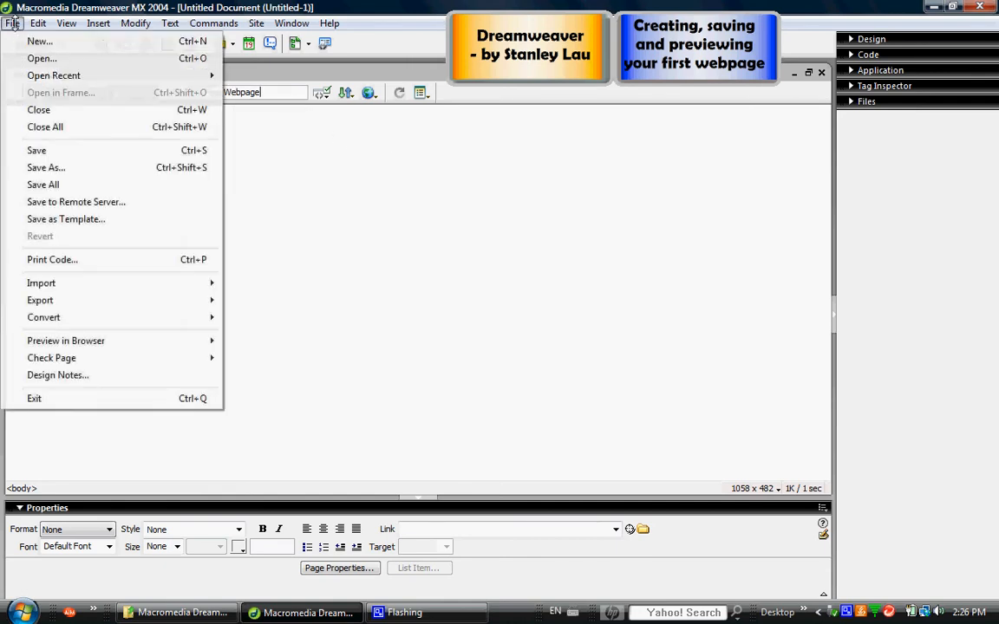
pyautogui.click(48, 166)
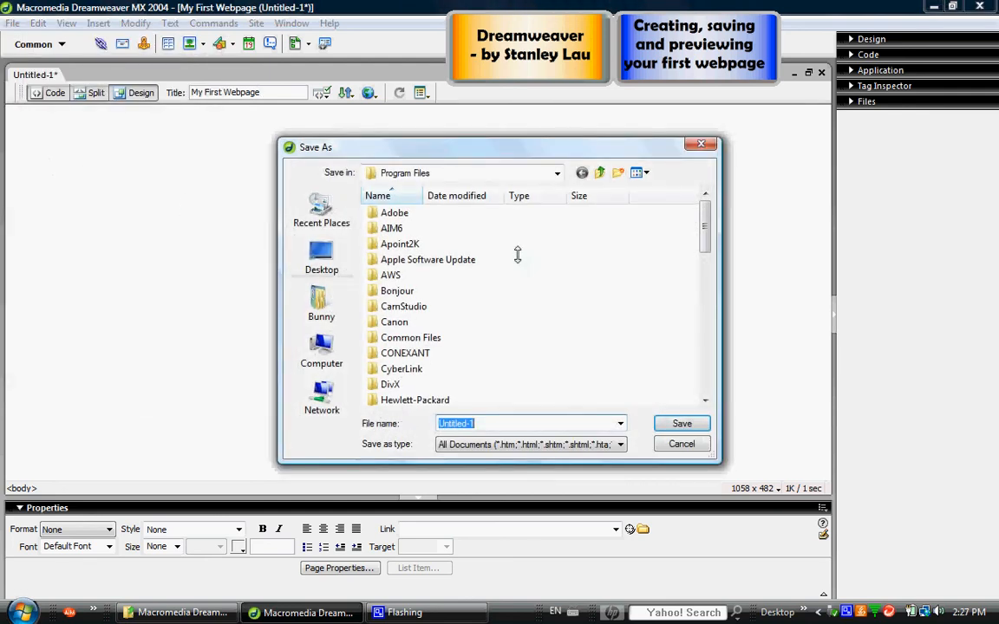
pyautogui.click(321, 351)
pyautogui.scroll(-1, 659, 299)
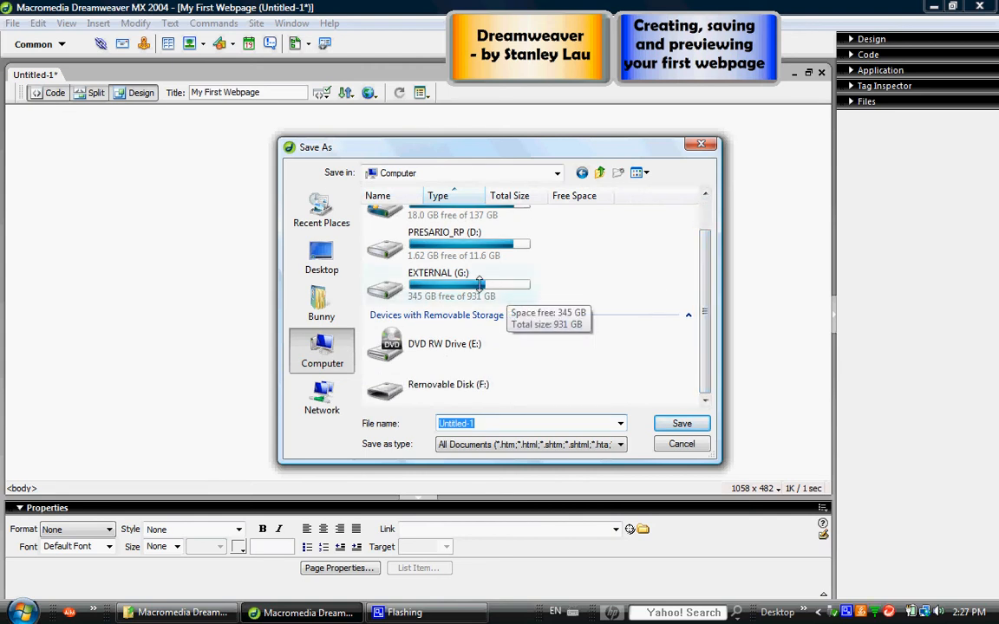
pyautogui.doubleClick(459, 387)
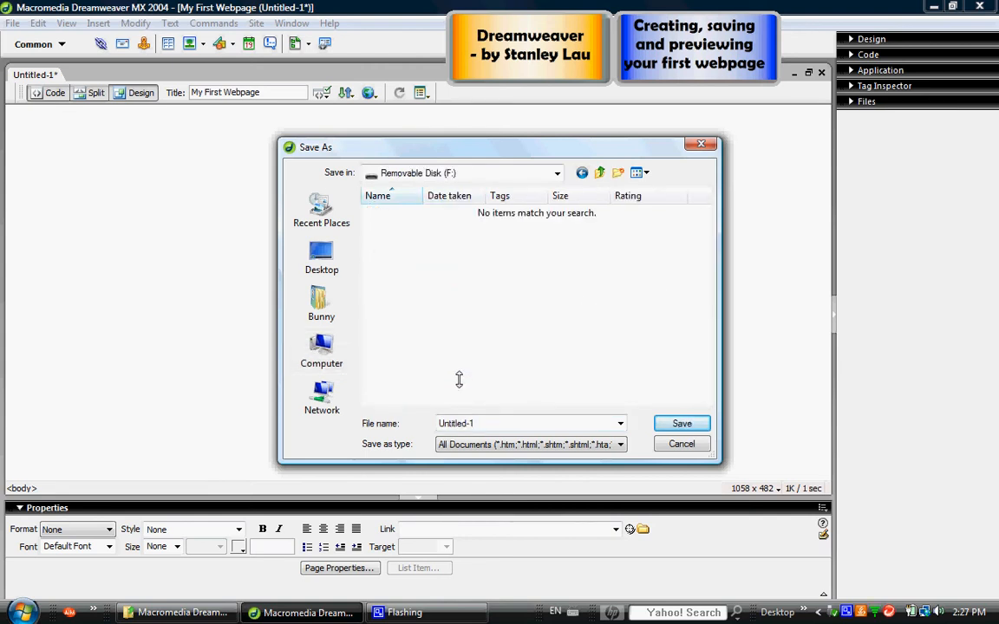
pyautogui.doubleClick(479, 423)
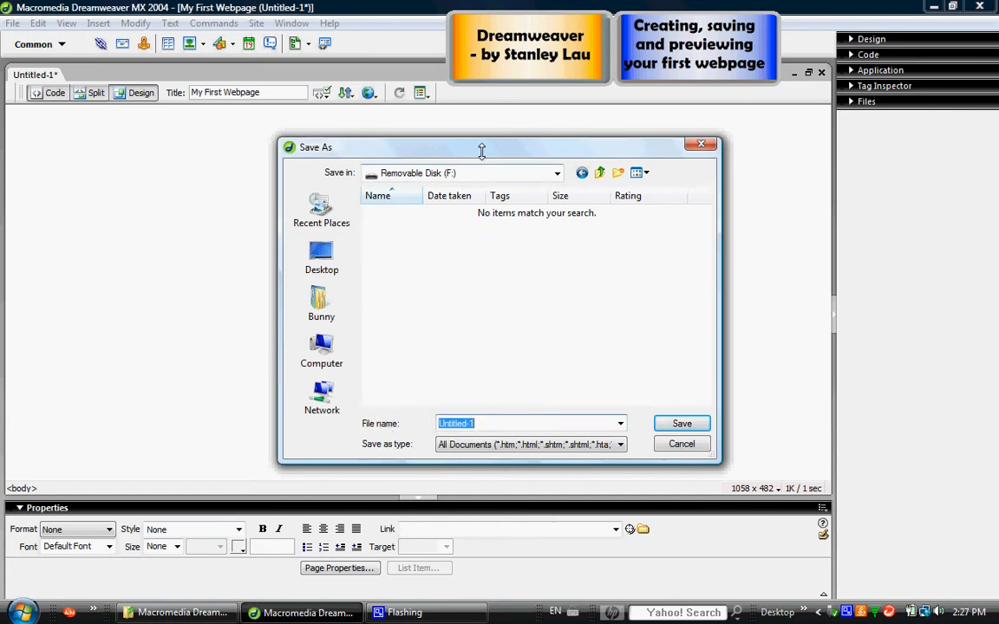
pyautogui.moveTo(481, 149); pyautogui.dragTo(552, 140)
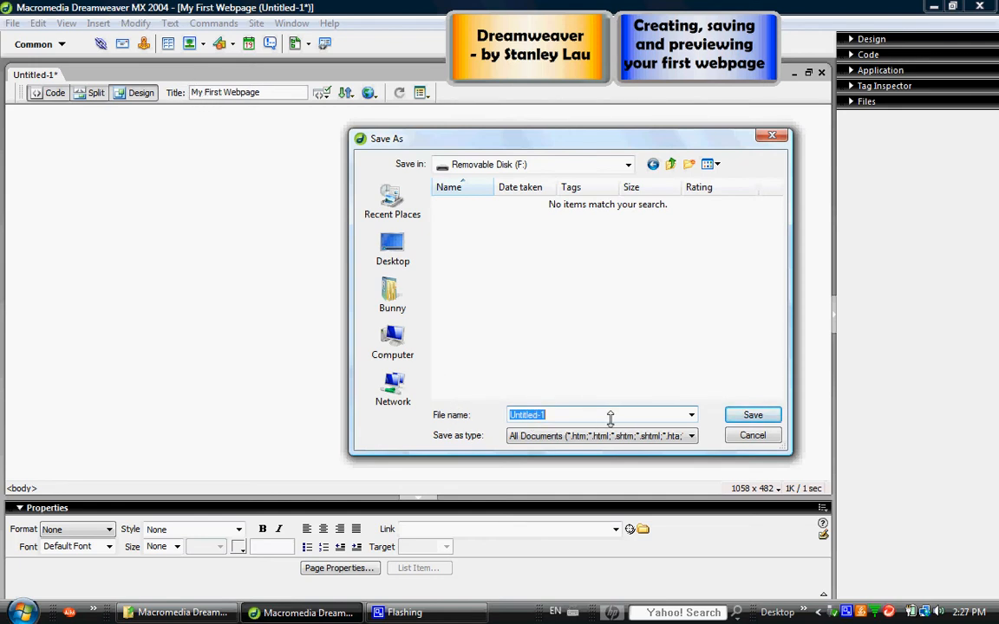
pyautogui.write('webpage1')
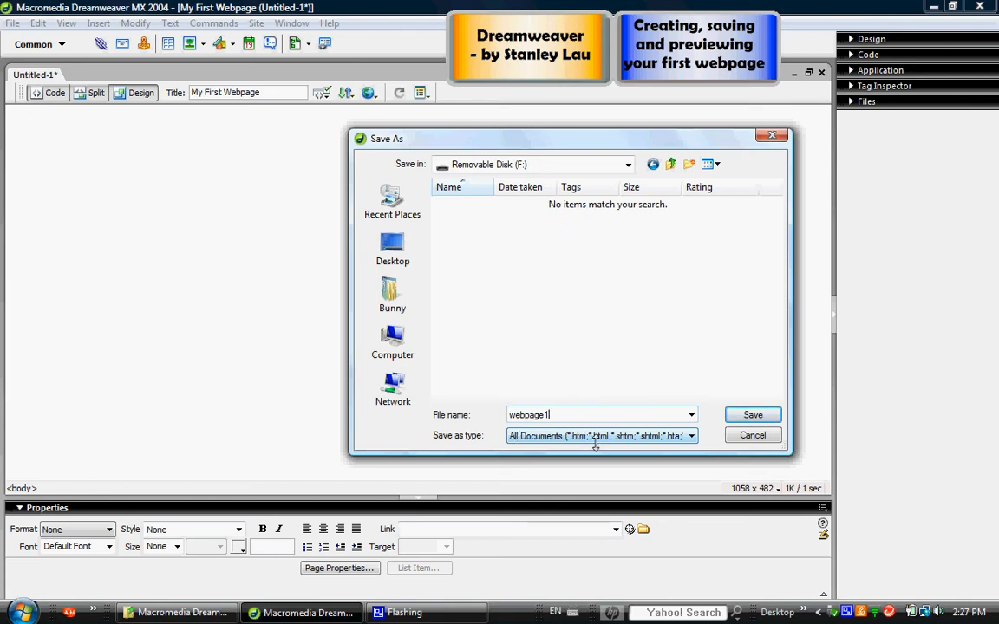
pyautogui.click(690, 436)
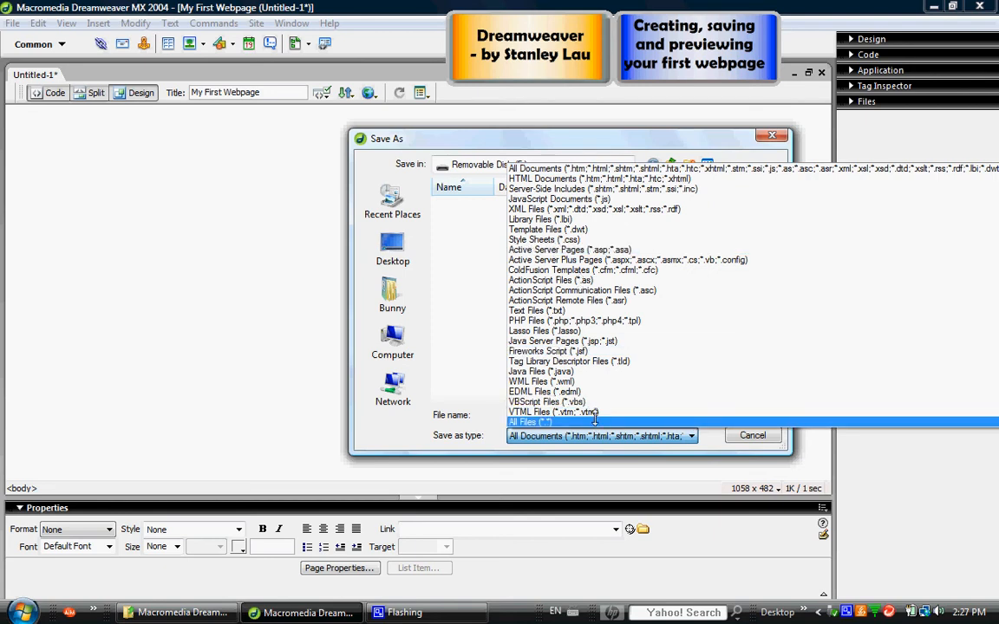
pyautogui.click(554, 168)
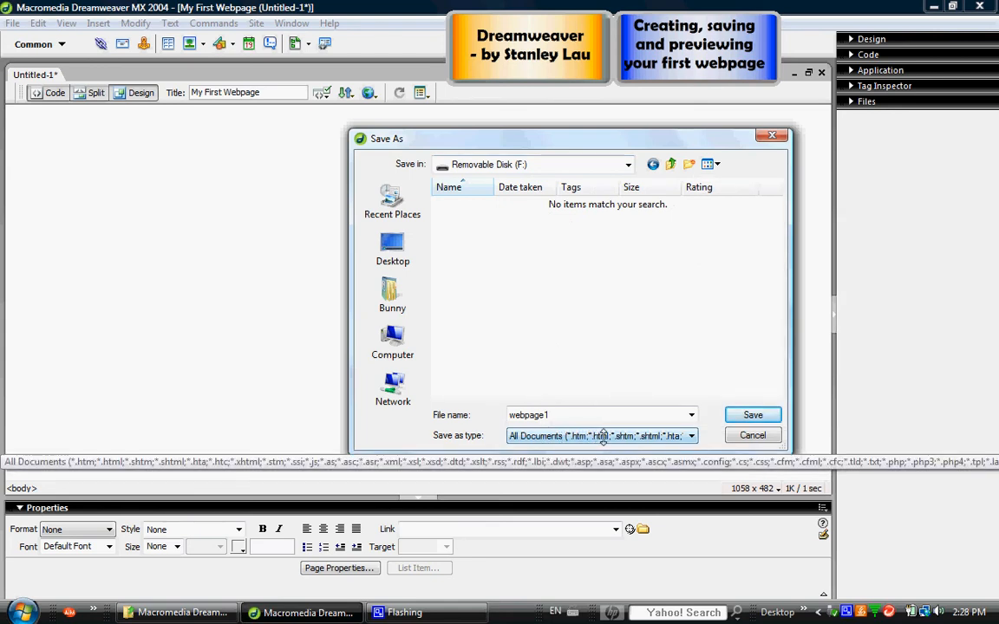
pyautogui.click(751, 416)
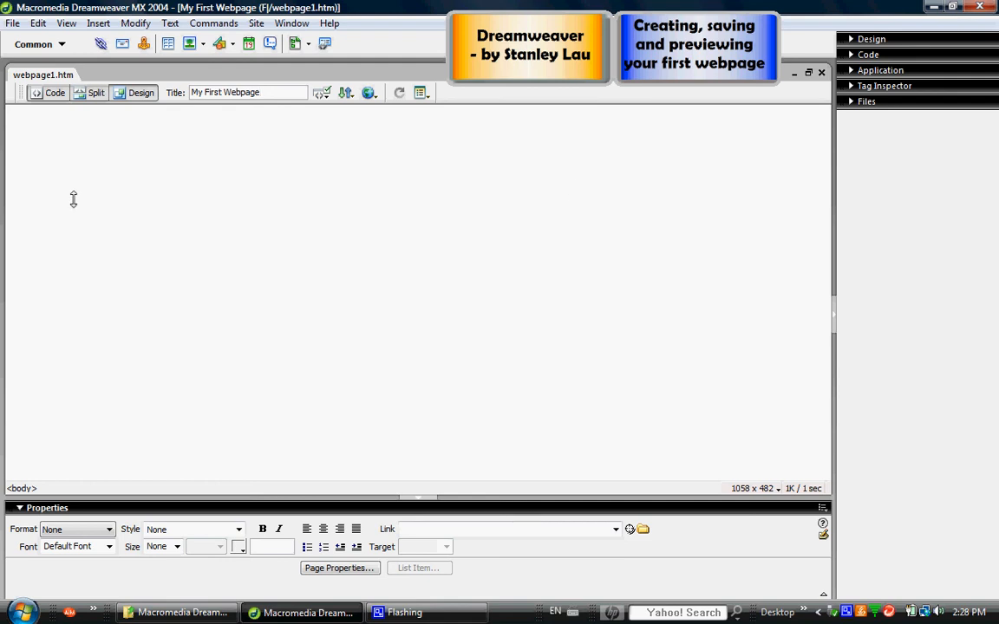
# Insert the image "sample banner" from Removable Disk (F:) at the start of the page.
pyautogui.click(99, 22)
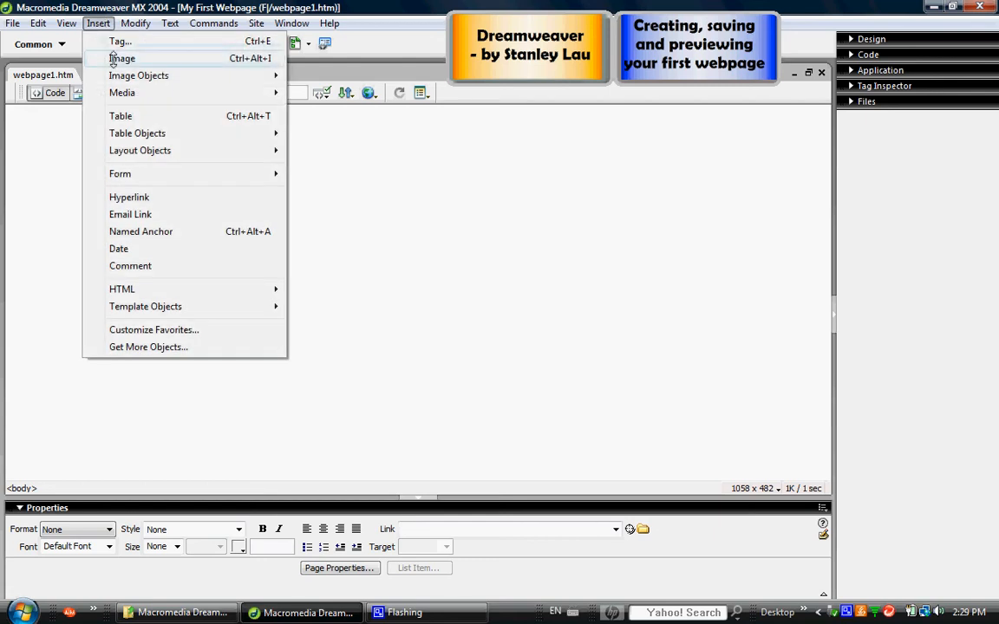
pyautogui.click(122, 58)
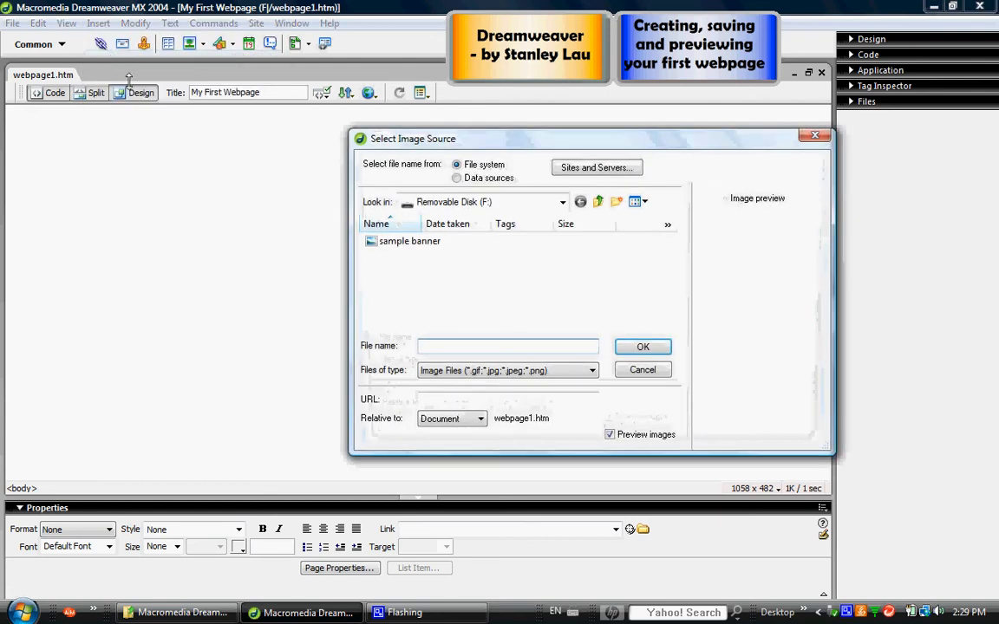
pyautogui.click(562, 202)
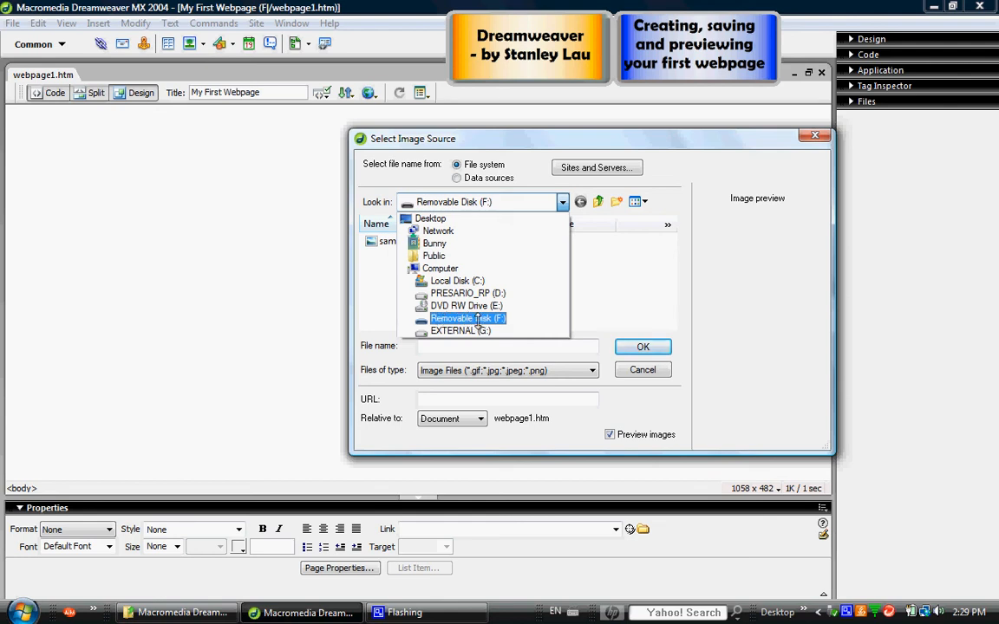
pyautogui.click(476, 320)
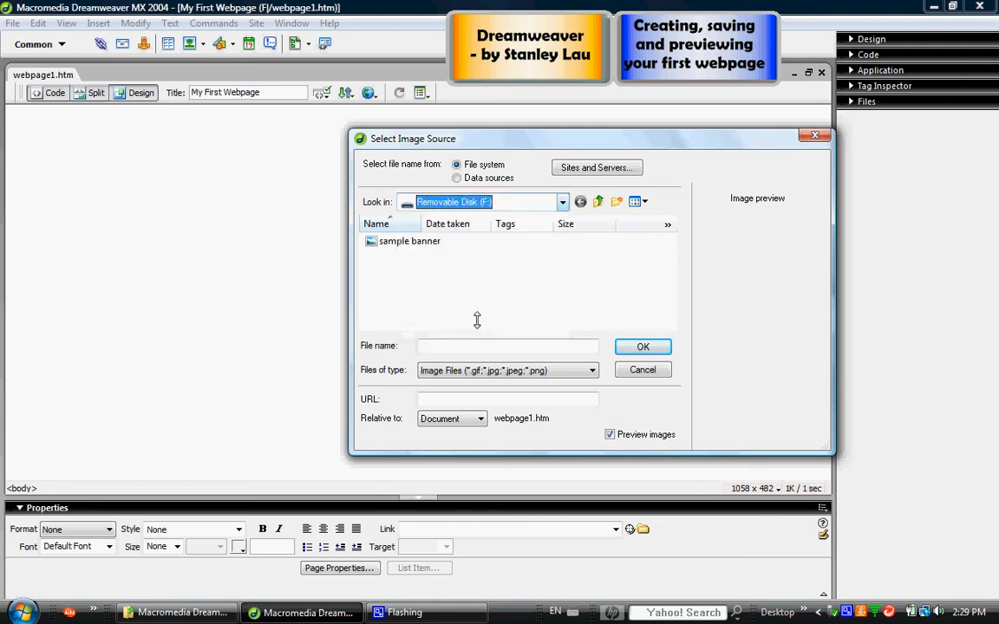
pyautogui.click(406, 244)
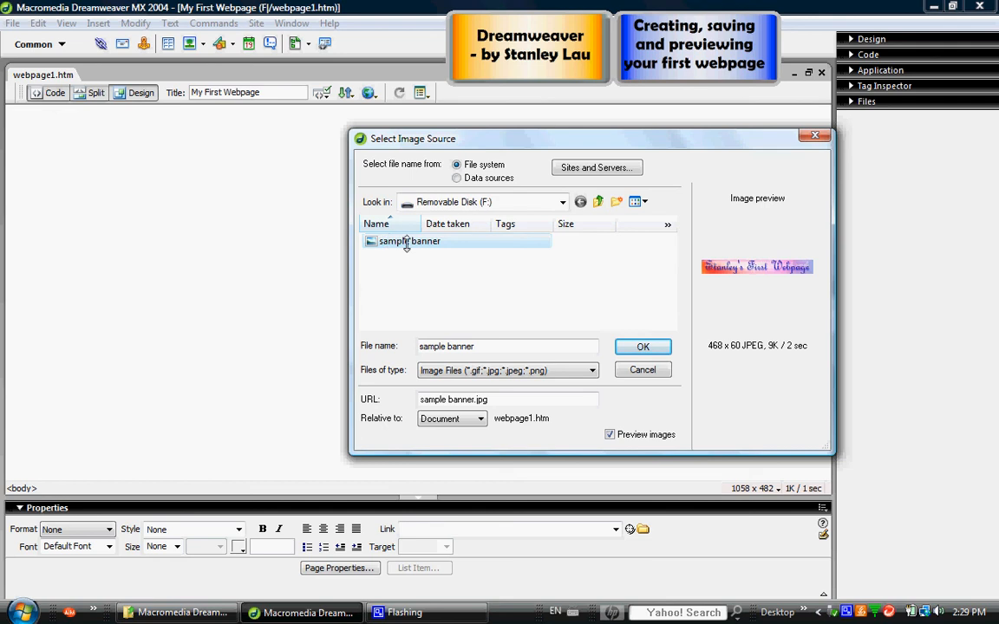
pyautogui.click(638, 347)
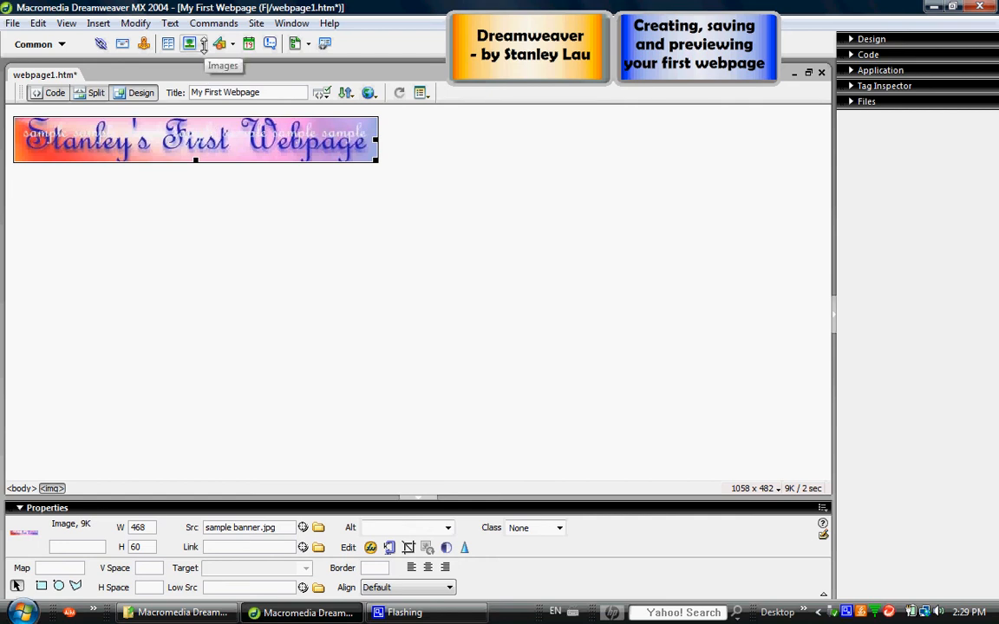
pyautogui.click(203, 45)
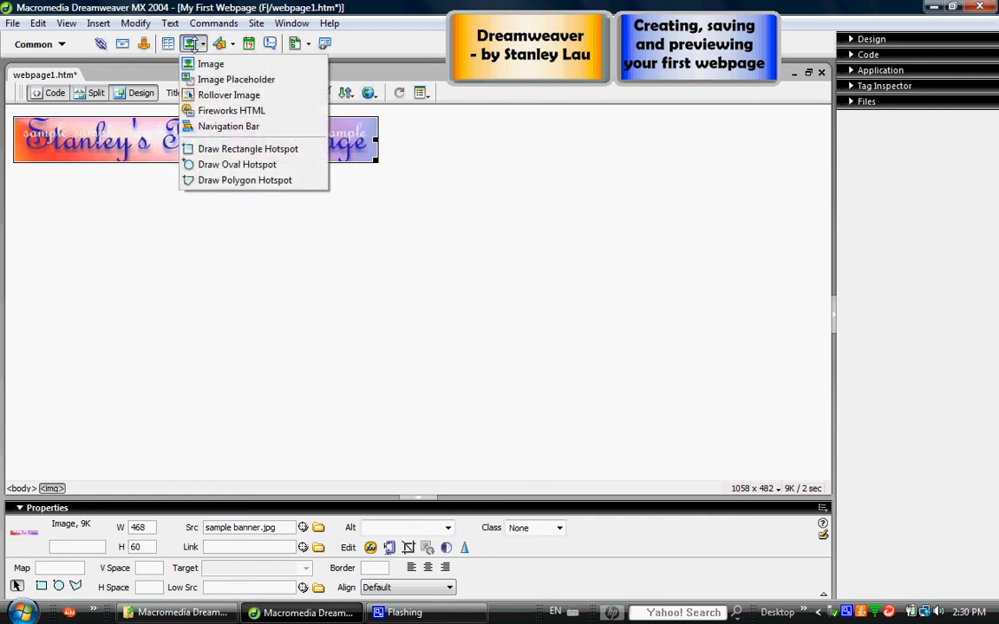
pyautogui.click(208, 64)
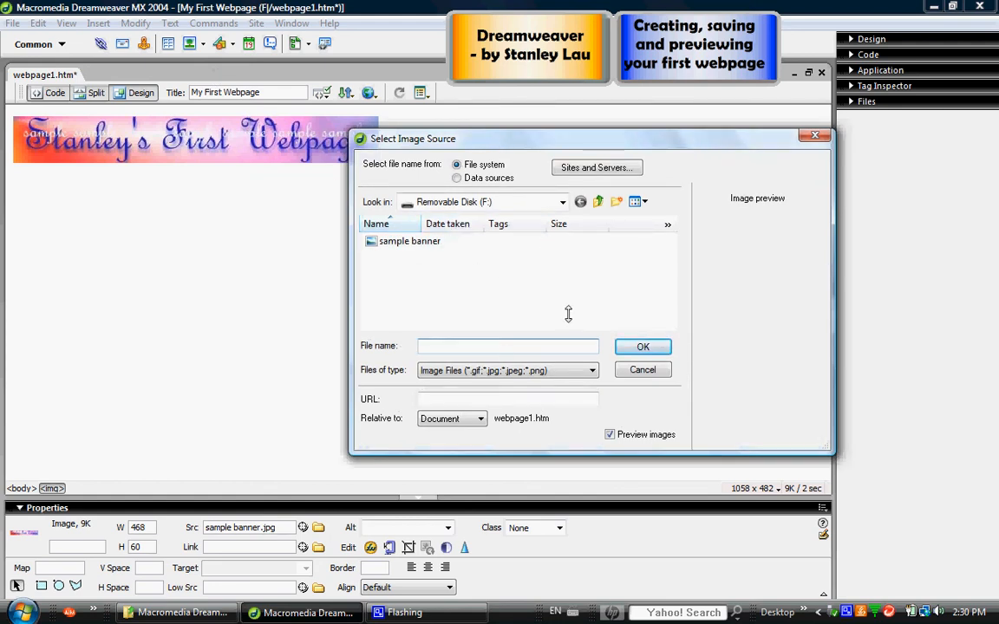
pyautogui.click(563, 201)
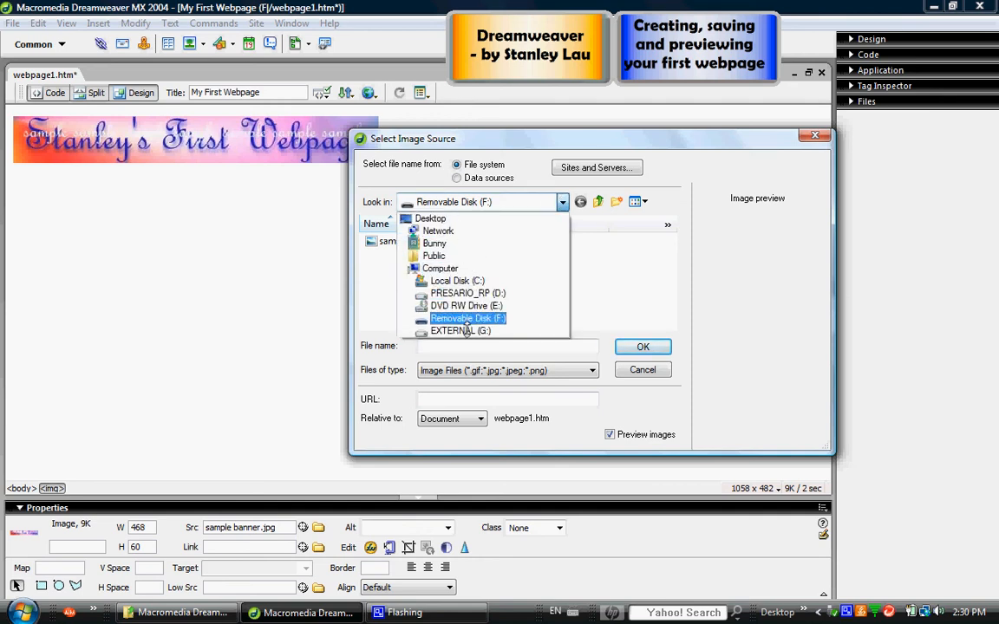
pyautogui.click(506, 139)
pyautogui.click(412, 244)
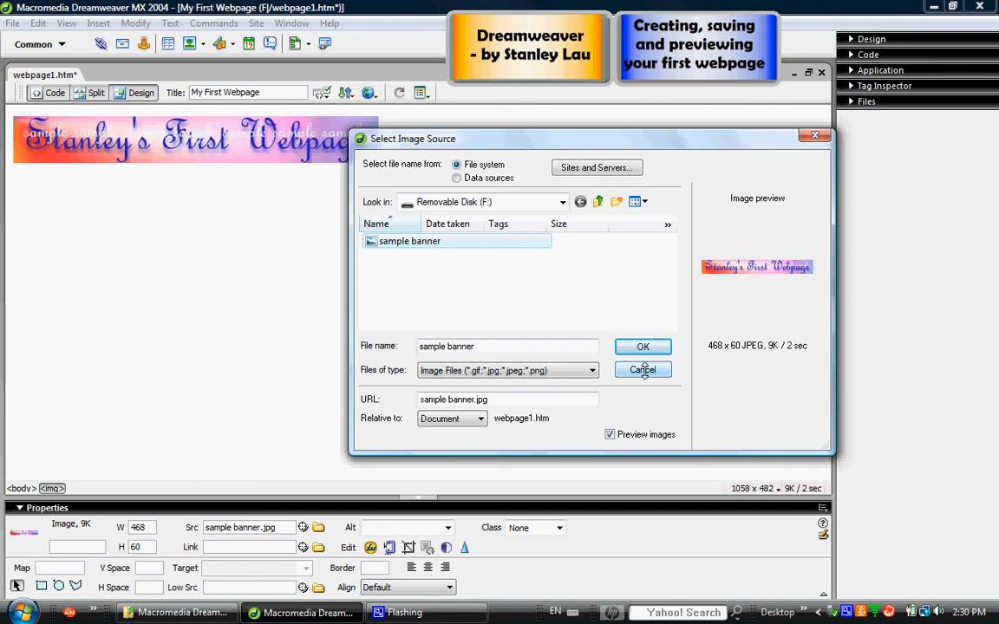
pyautogui.click(644, 372)
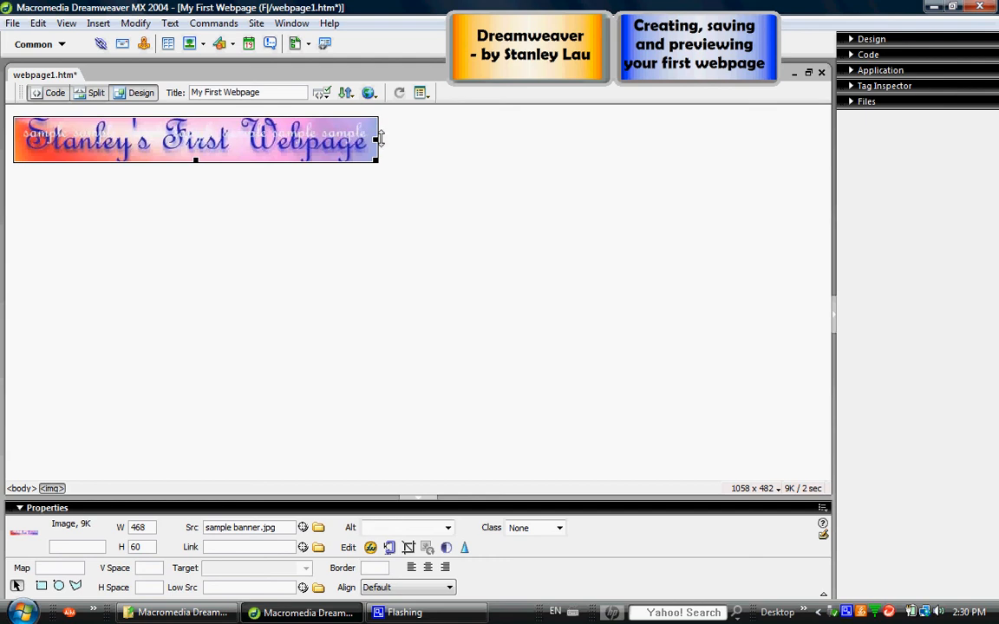
# Add a new line below the banner, format it as Heading 1 and enter the text "First Heading".
pyautogui.click(387, 139)
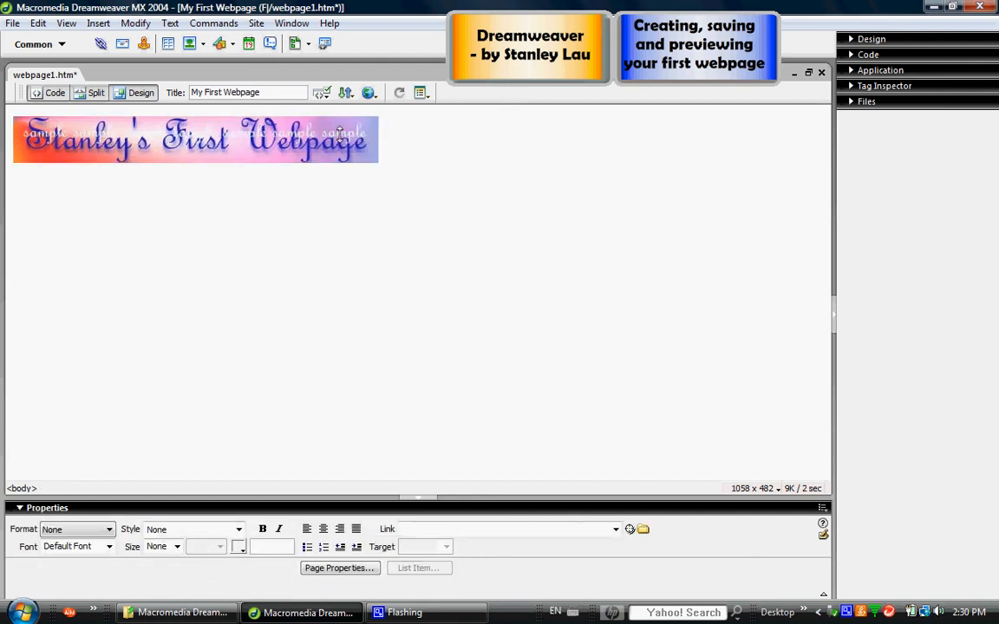
pyautogui.press('Return')
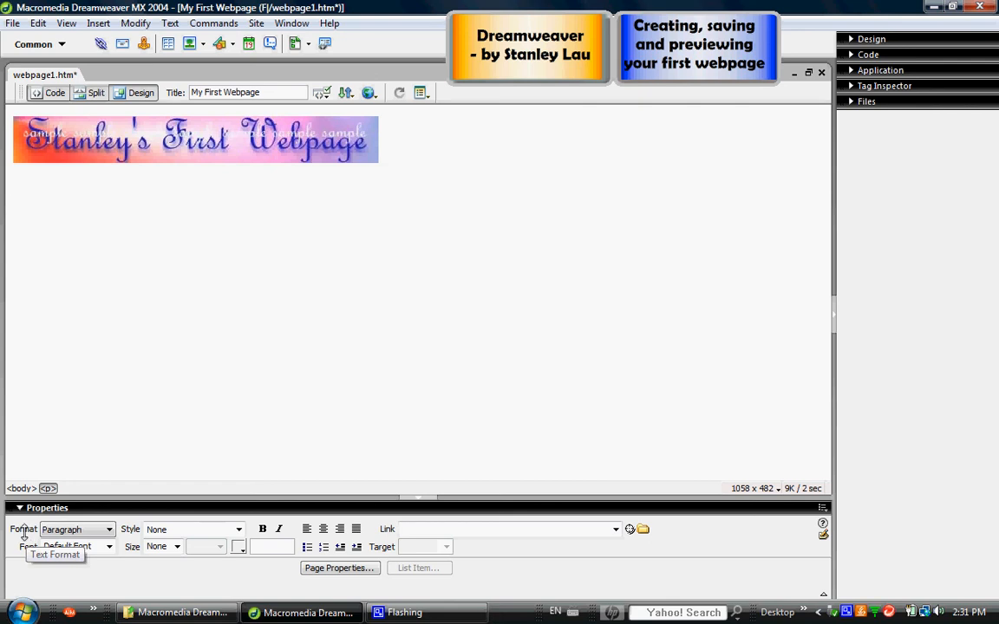
pyautogui.click(109, 530)
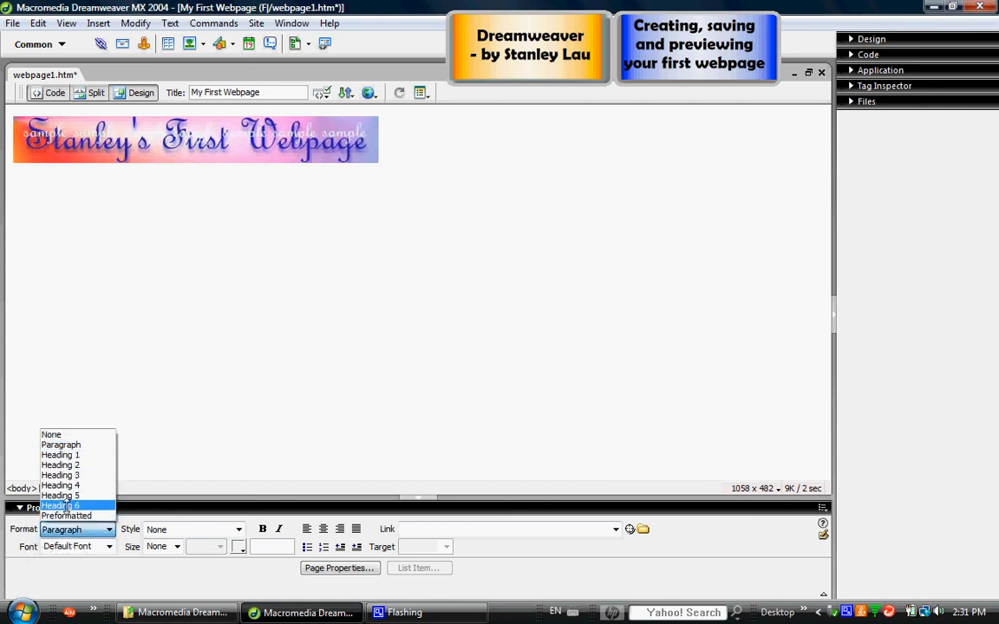
pyautogui.click(69, 455)
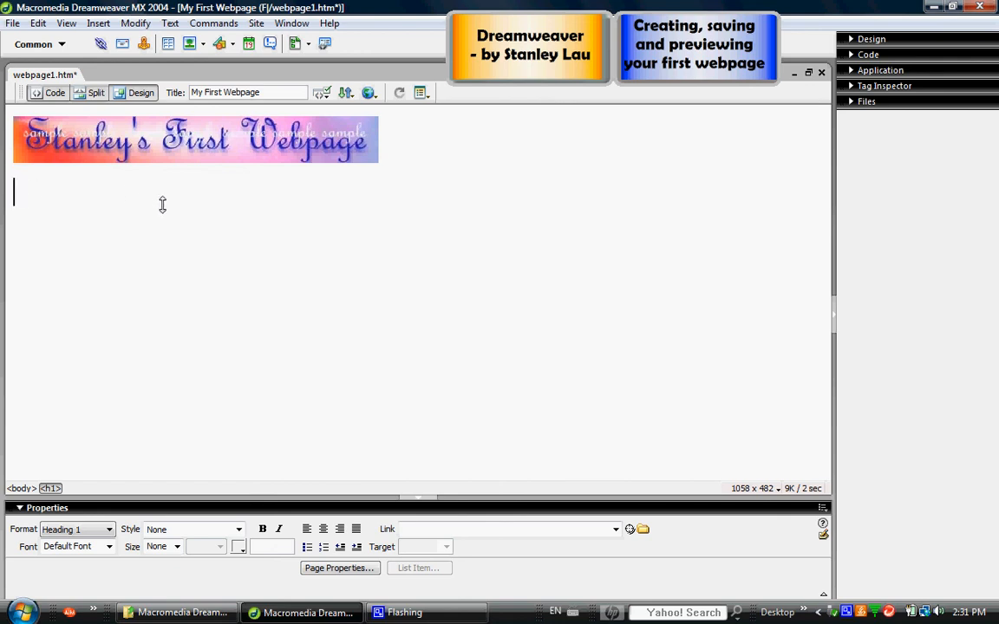
pyautogui.write('First ')
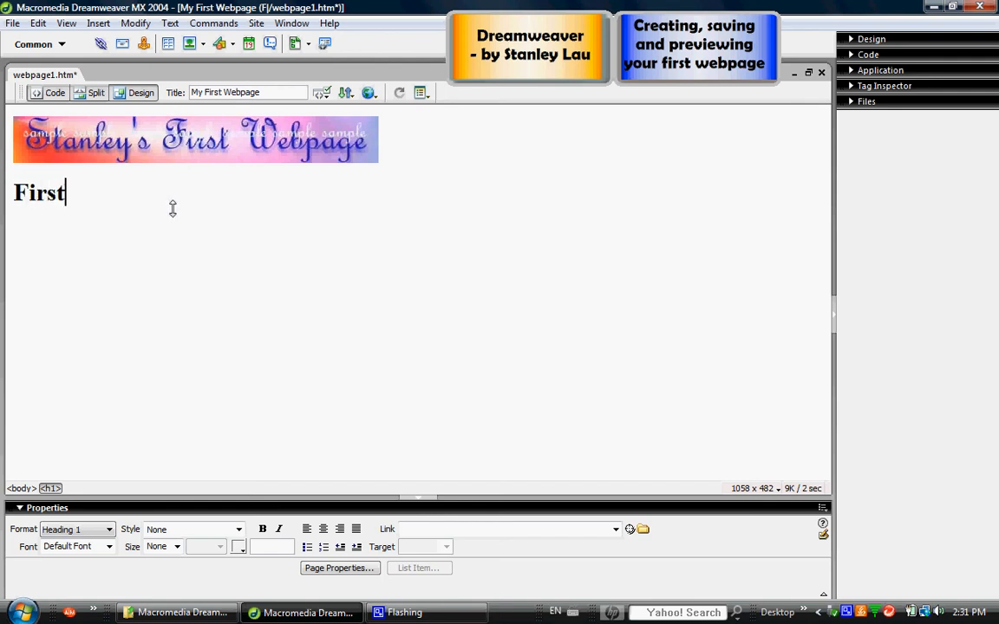
pyautogui.write('Heading')
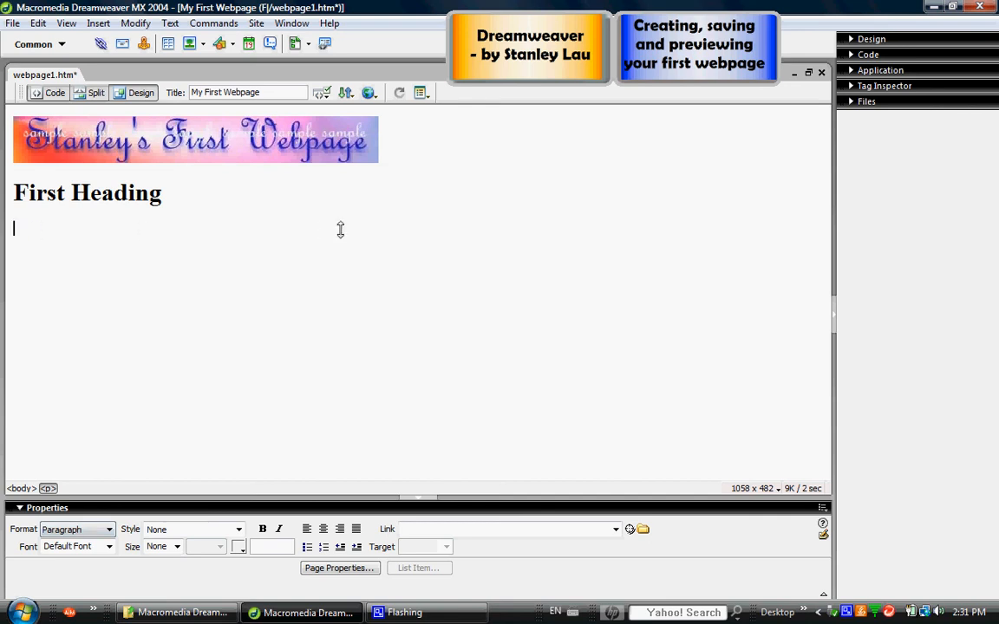
# Add a paragraph reading "This is sample text." below the heading.
pyautogui.write('This is sam')
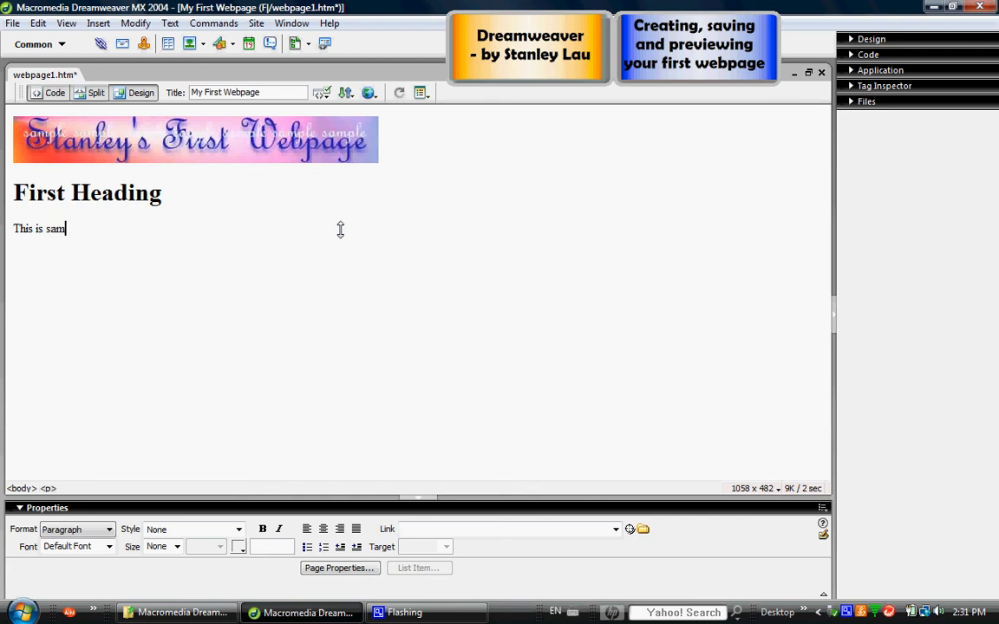
pyautogui.write('ple text.')
# Copy the sentence "This is sample text." and paste it four times at the end of the same paragraph.
pyautogui.moveTo(117, 227); pyautogui.dragTo(9, 228)
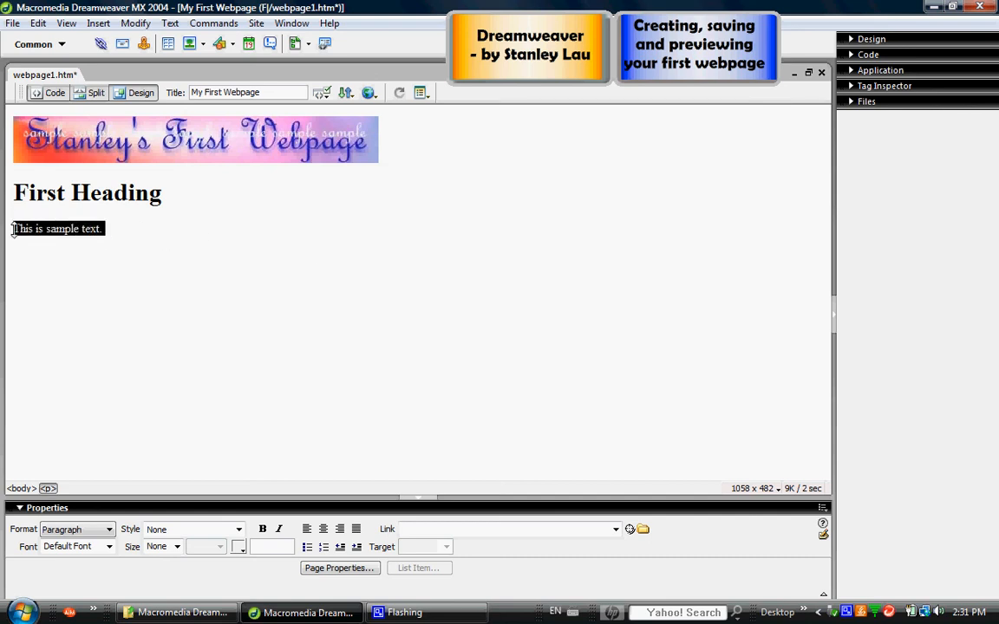
pyautogui.click(37, 23)
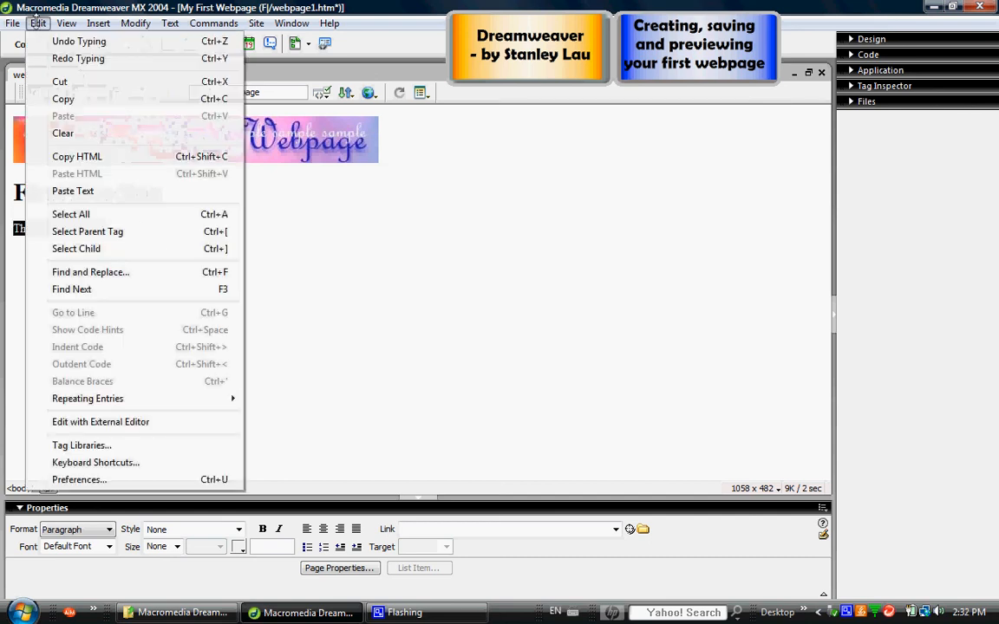
pyautogui.click(63, 98)
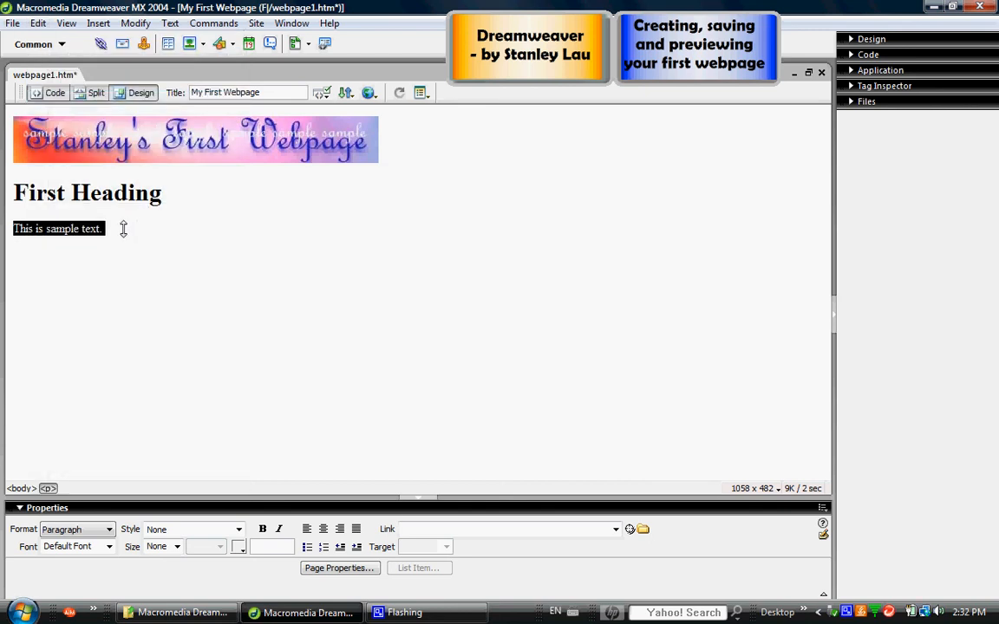
pyautogui.click(122, 223)
pyautogui.click(37, 22)
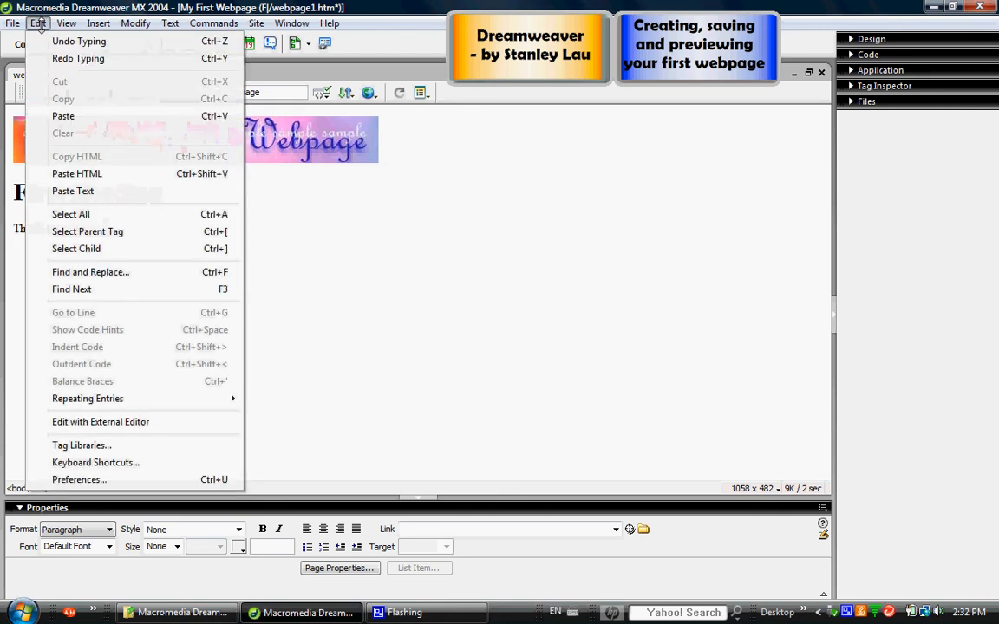
pyautogui.click(59, 116)
pyautogui.click(38, 23)
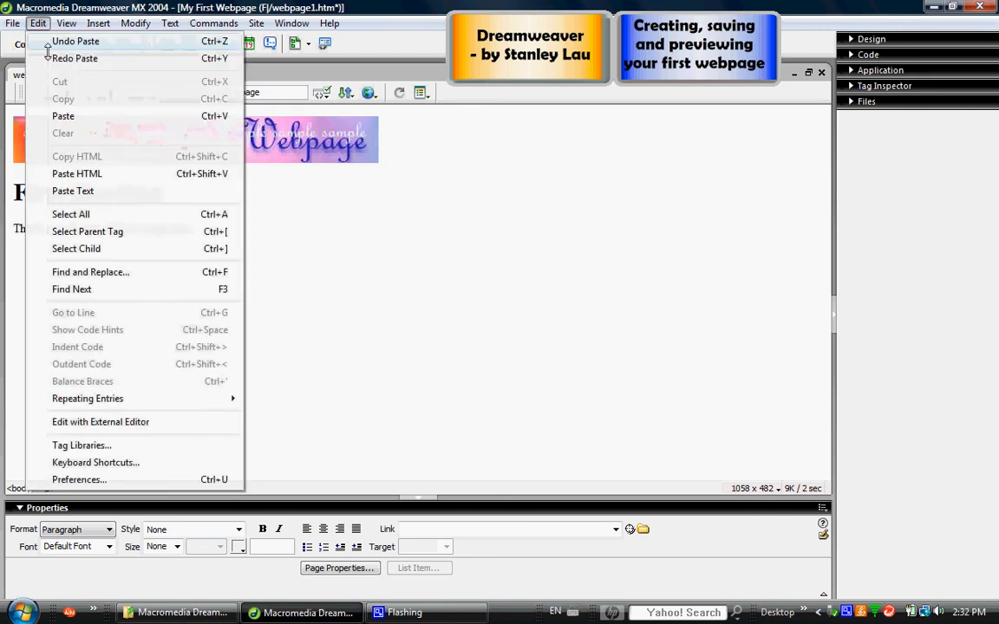
pyautogui.click(59, 115)
pyautogui.click(37, 23)
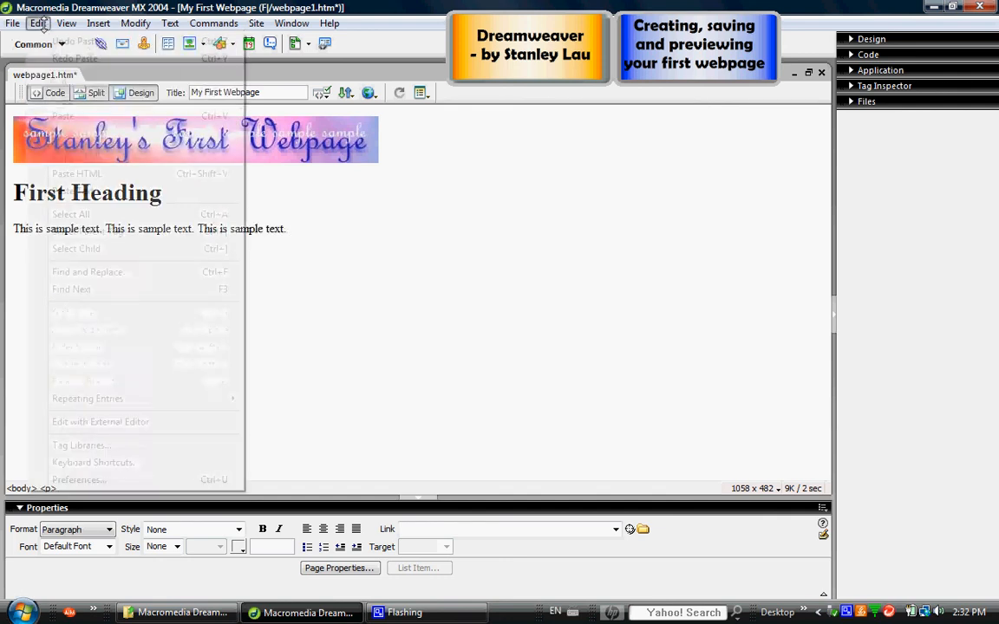
pyautogui.click(59, 115)
pyautogui.click(39, 23)
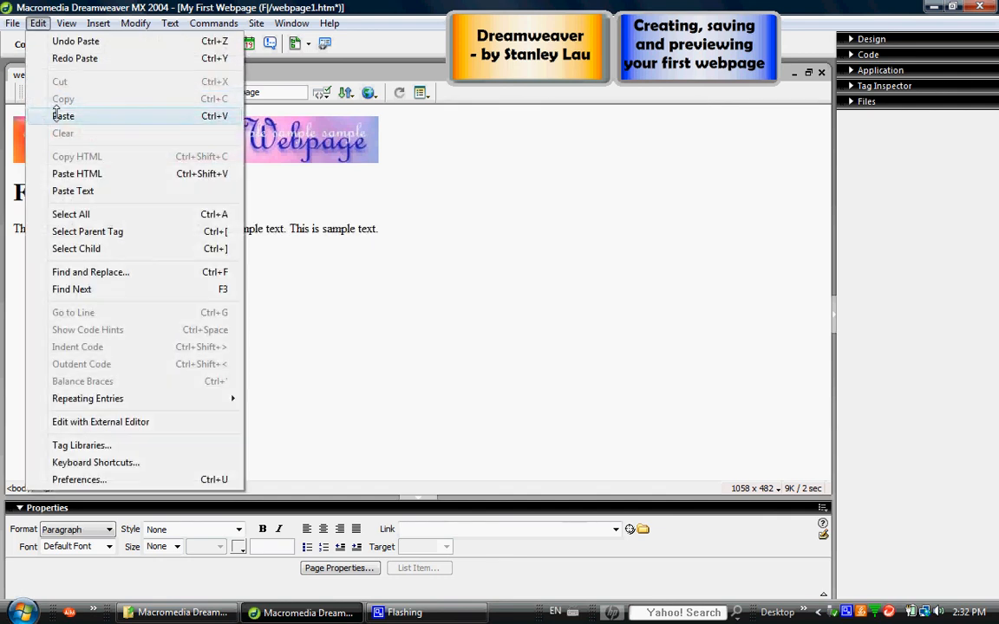
pyautogui.click(59, 115)
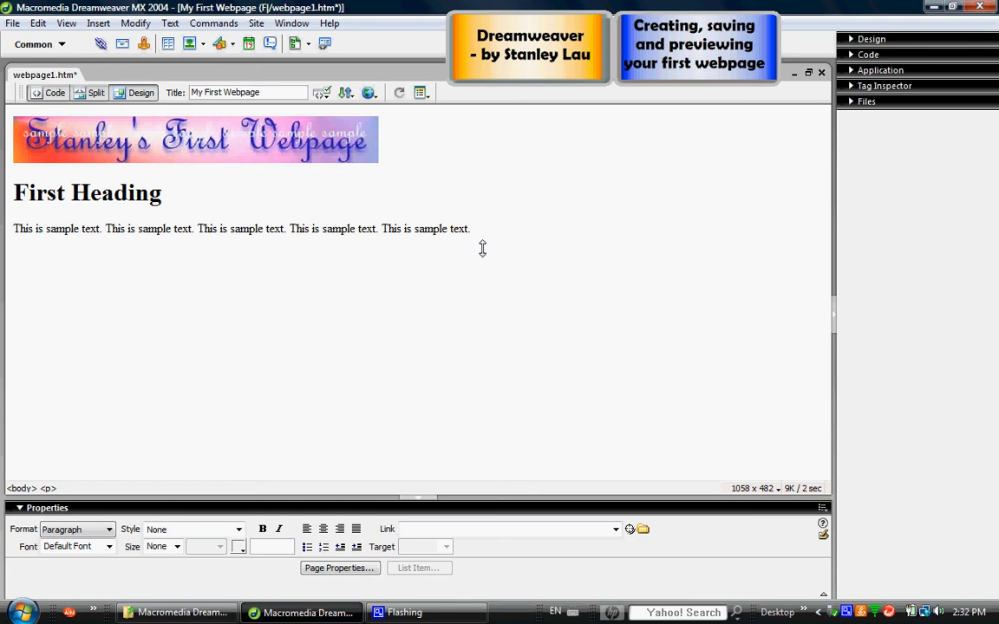
# Paste the copied sentence repeatedly at the end of the paragraph until the text runs onto a fifth line.
pyautogui.hotkey('ctrl', 'v')
pyautogui.hotkey('ctrl', 'v')
pyautogui.hotkey('ctrl', 'v')
pyautogui.hotkey('ctrl', 'v')
pyautogui.hotkey('ctrl', 'v')
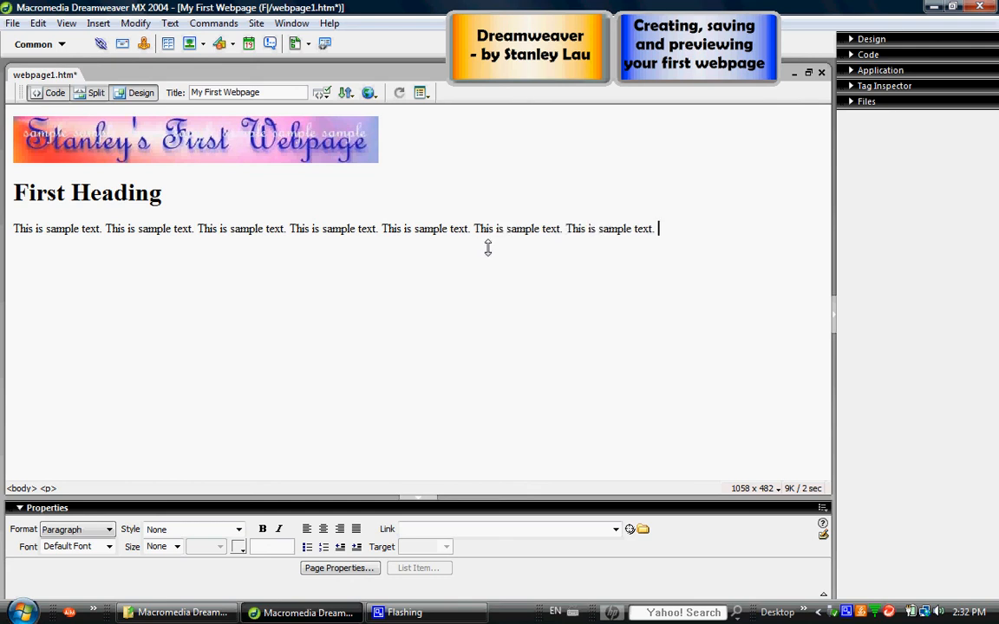
pyautogui.hotkey('ctrl', 'v')
pyautogui.hotkey('ctrl', 'v')
pyautogui.hotkey('ctrl', 'v')
pyautogui.hotkey('ctrl', 'v')
pyautogui.hotkey('ctrl', 'v')
pyautogui.hotkey('ctrl', 'v')
pyautogui.hotkey('ctrl', 'v')
pyautogui.hotkey('ctrl', 'v')
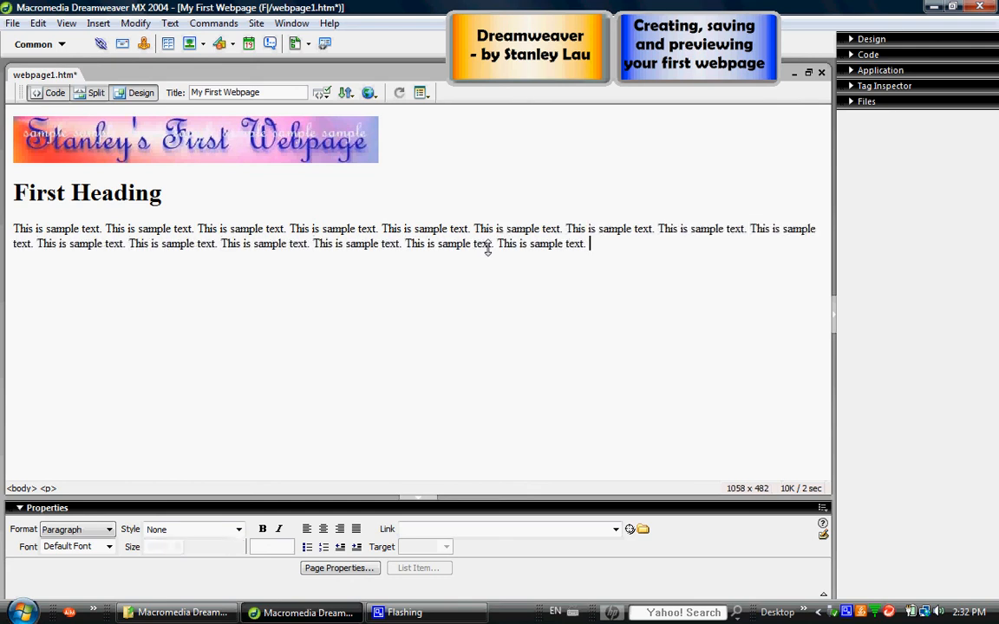
pyautogui.hotkey('ctrl', 'v')
pyautogui.hotkey('ctrl', 'v')
pyautogui.hotkey('ctrl', 'v')
pyautogui.hotkey('ctrl', 'v')
pyautogui.hotkey('ctrl', 'v')
pyautogui.hotkey('ctrl', 'v')
pyautogui.hotkey('ctrl', 'v')
pyautogui.hotkey('ctrl', 'v')
pyautogui.hotkey('ctrl', 'v')
pyautogui.hotkey('ctrl', 'v')
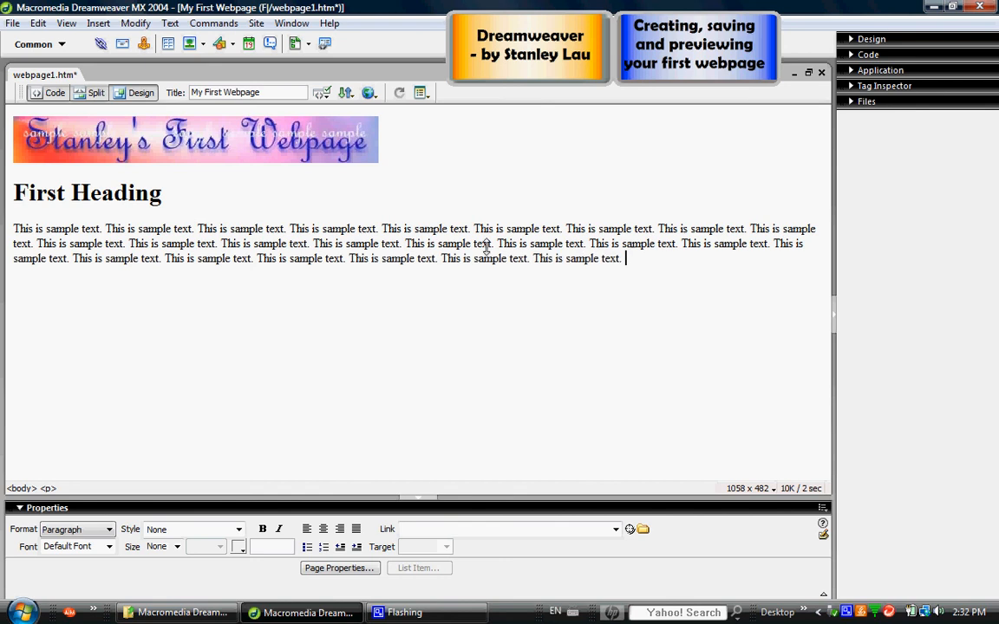
pyautogui.hotkey('ctrl', 'v')
pyautogui.hotkey('ctrl', 'v')
pyautogui.hotkey('ctrl', 'v')
pyautogui.hotkey('ctrl', 'v')
pyautogui.hotkey('ctrl', 'v')
pyautogui.hotkey('ctrl', 'v')
pyautogui.hotkey('ctrl', 'v')
pyautogui.hotkey('ctrl', 'v')
pyautogui.hotkey('ctrl', 'v')
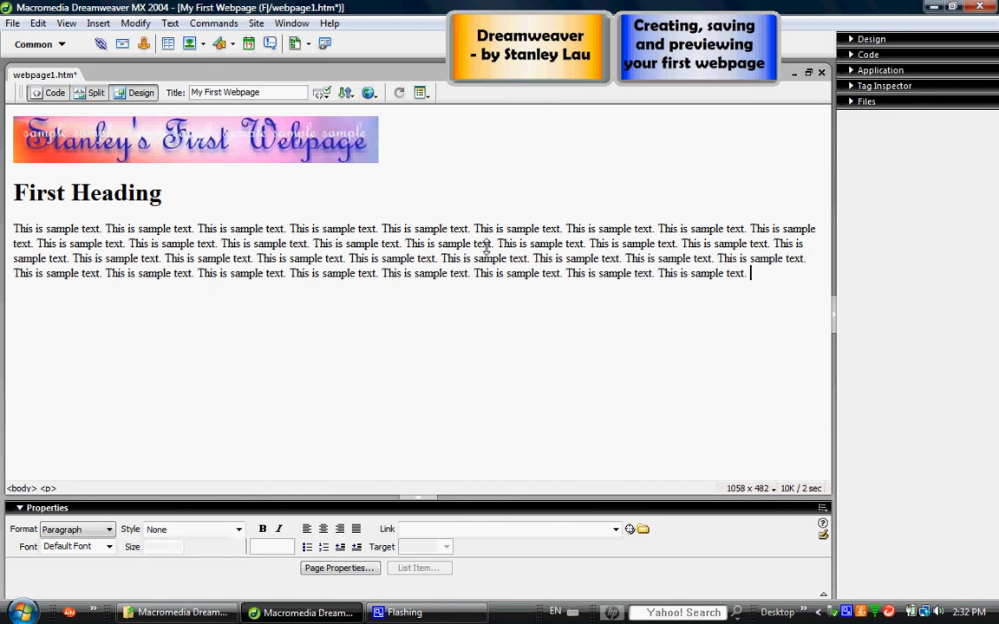
pyautogui.hotkey('ctrl', 'v')
pyautogui.hotkey('ctrl', 'v')
pyautogui.hotkey('ctrl', 'v')
pyautogui.hotkey('ctrl', 'v')
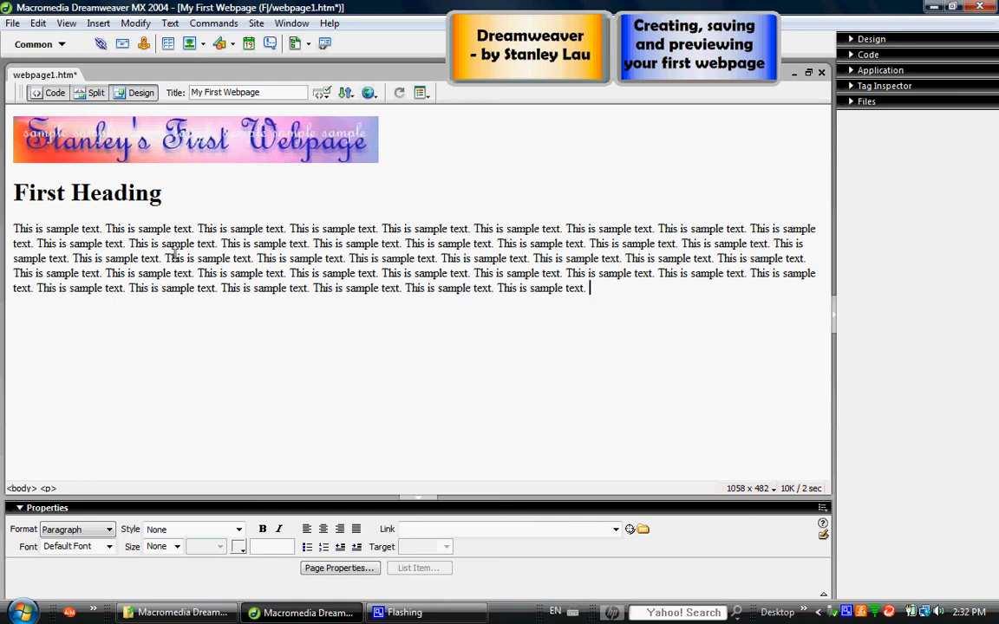
pyautogui.click(40, 24)
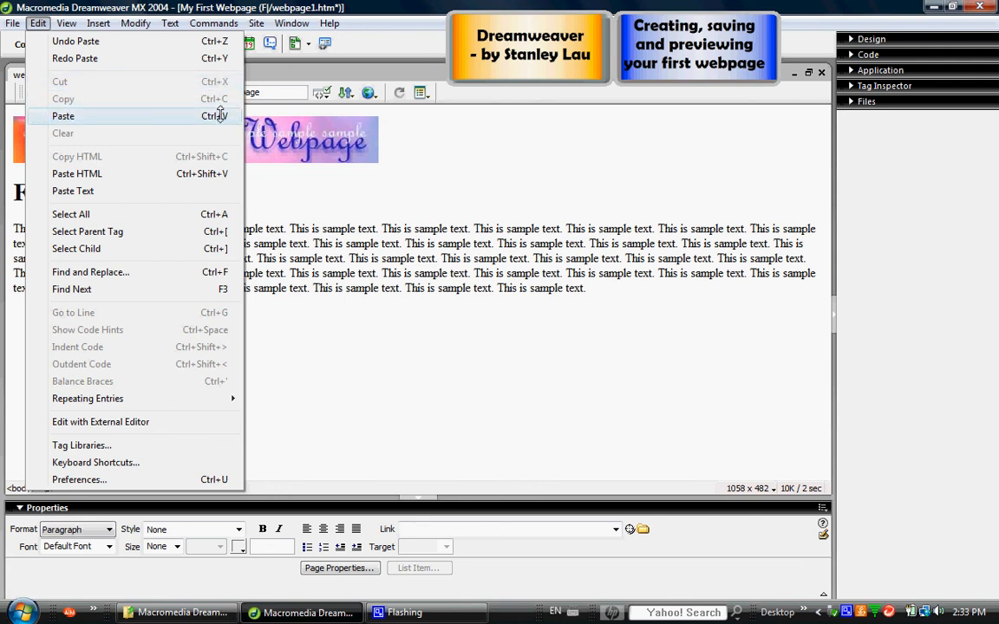
pyautogui.click(597, 289)
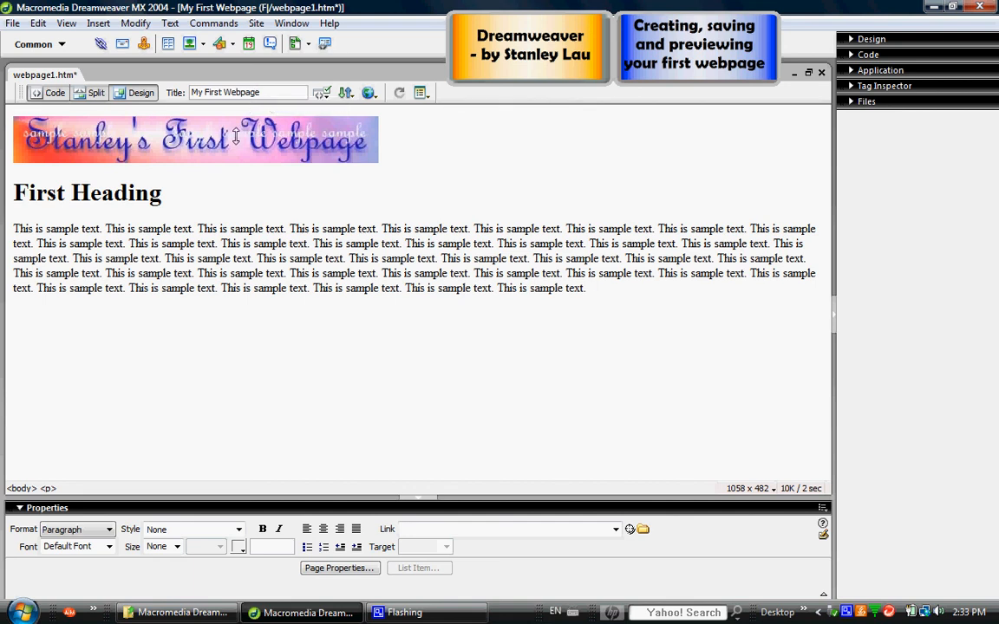
# Save the page and preview it in the iexplore browser in a maximized window, closed after viewing.
pyautogui.click(12, 23)
pyautogui.click(36, 150)
pyautogui.click(13, 23)
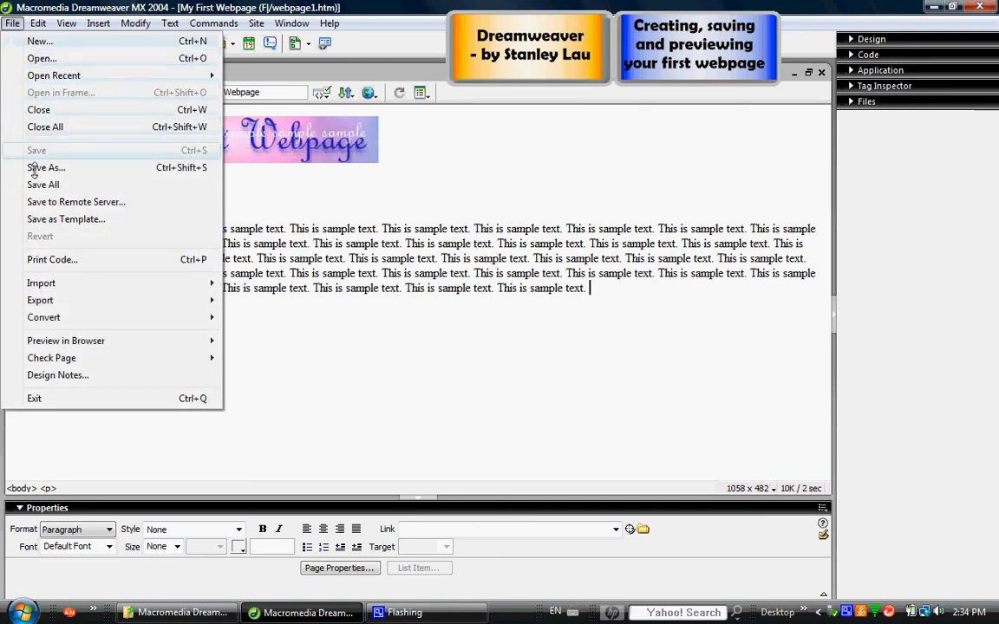
pyautogui.moveTo(42, 338)
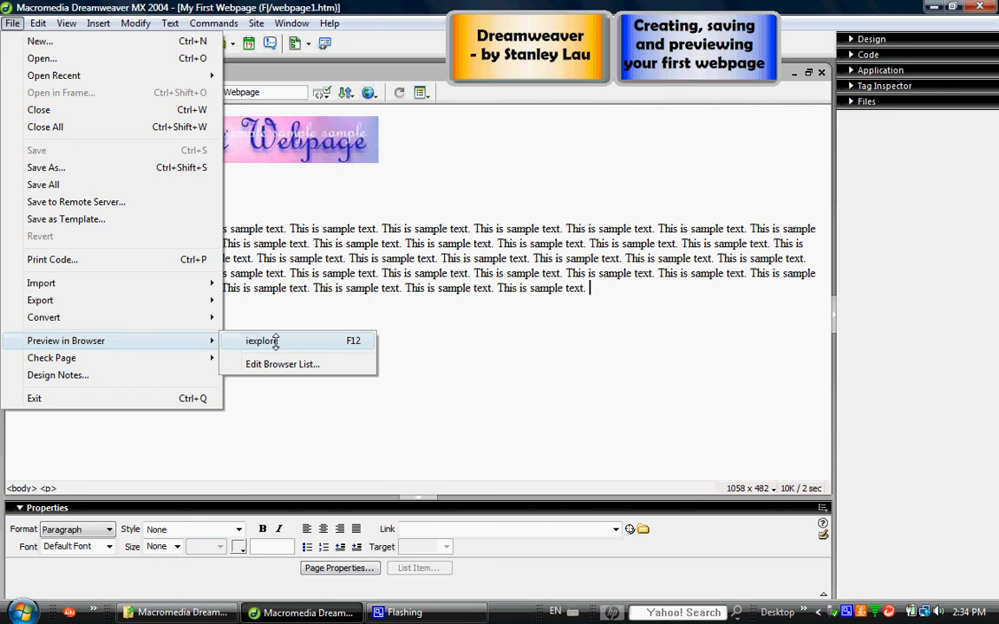
pyautogui.click(274, 341)
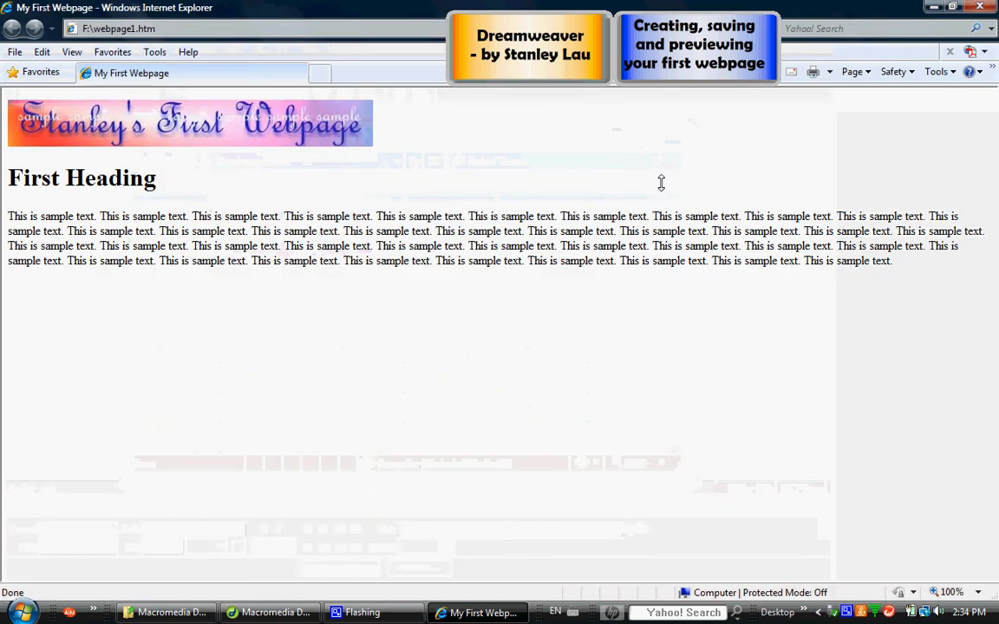
pyautogui.doubleClick(573, 137)
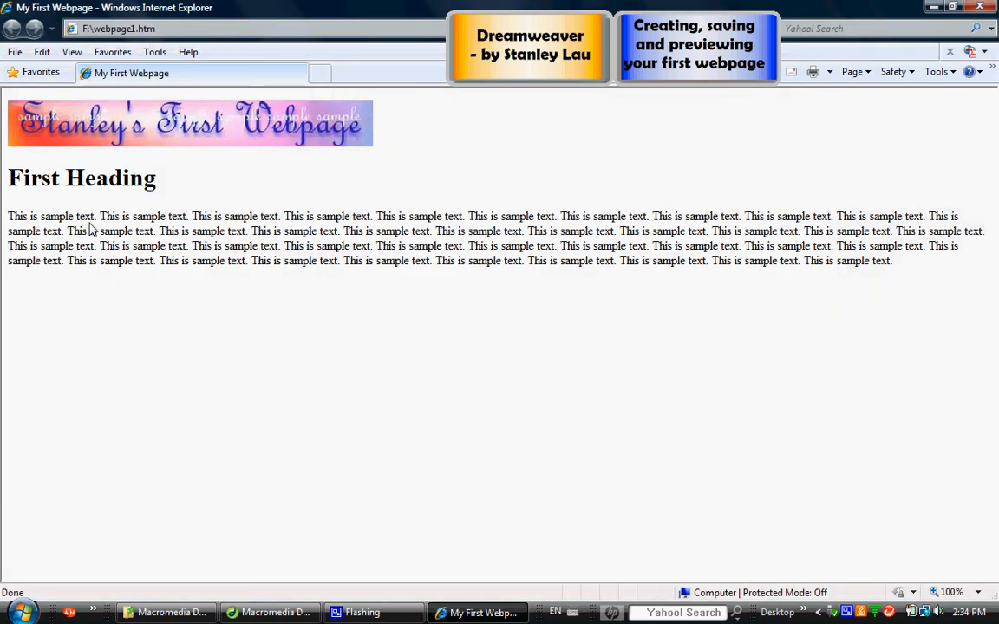
pyautogui.click(981, 9)
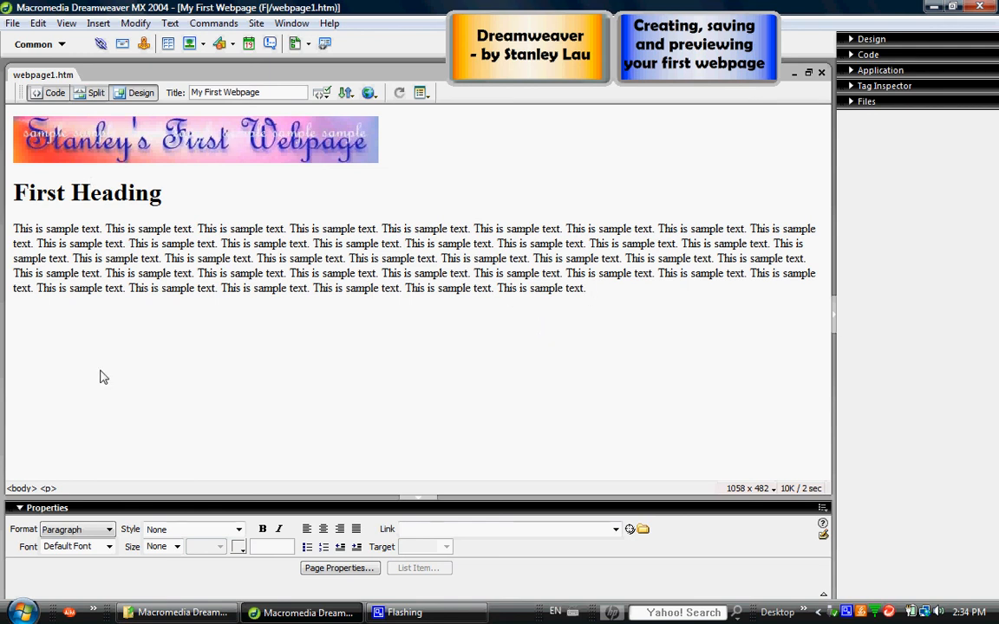
pyautogui.click(9, 24)
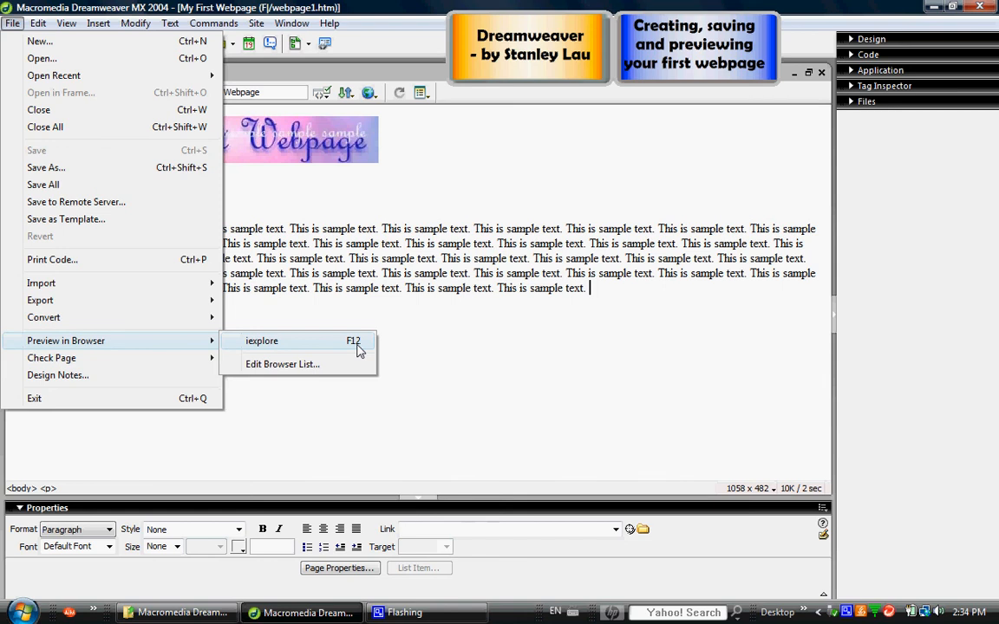
pyautogui.click(328, 7)
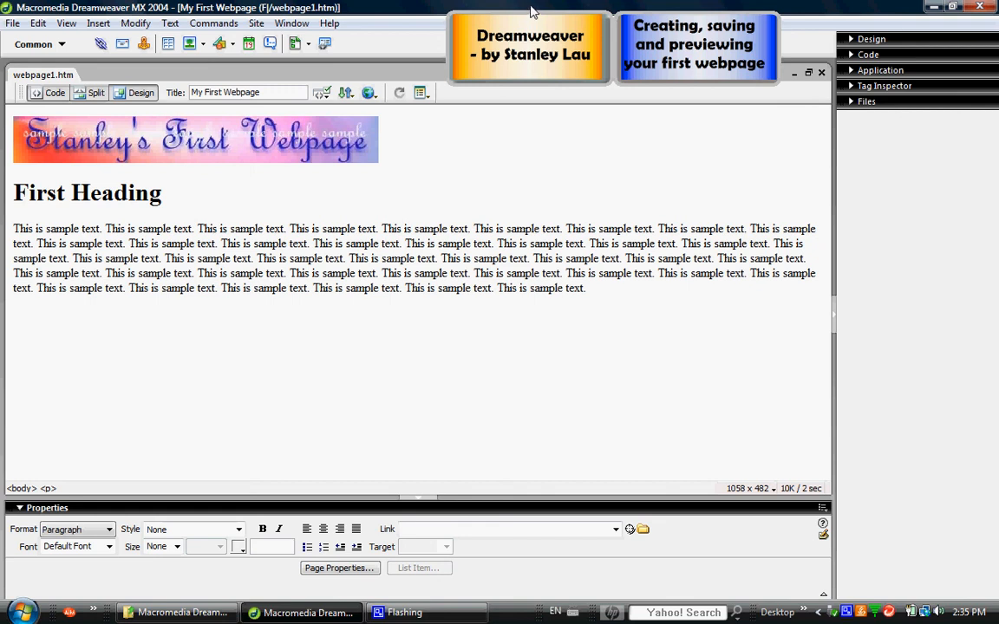
# Preview the saved page in the browser once more at full window size and close the preview.
pyautogui.press('F12')
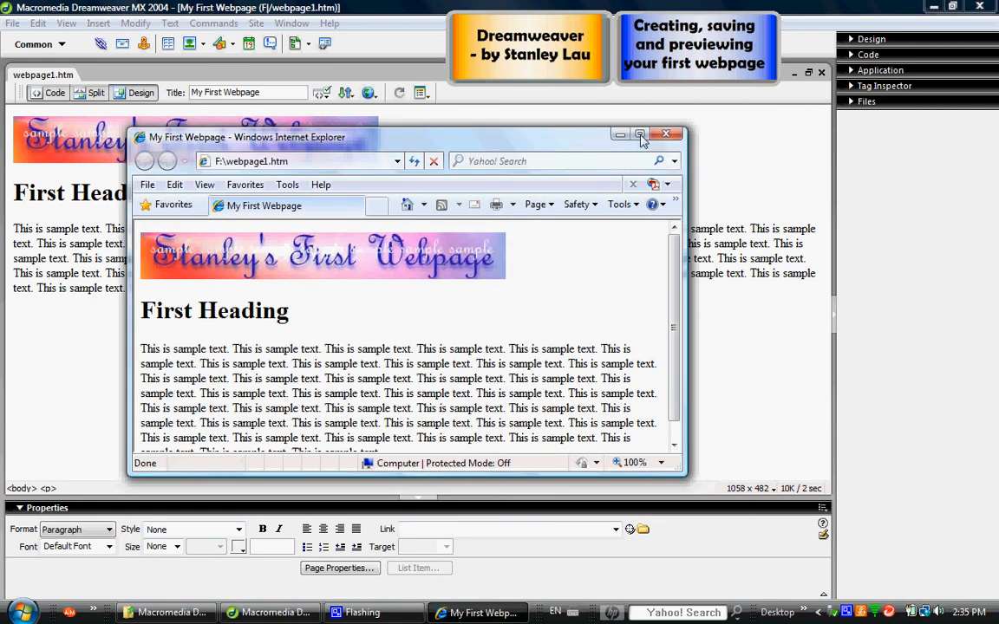
pyautogui.click(640, 136)
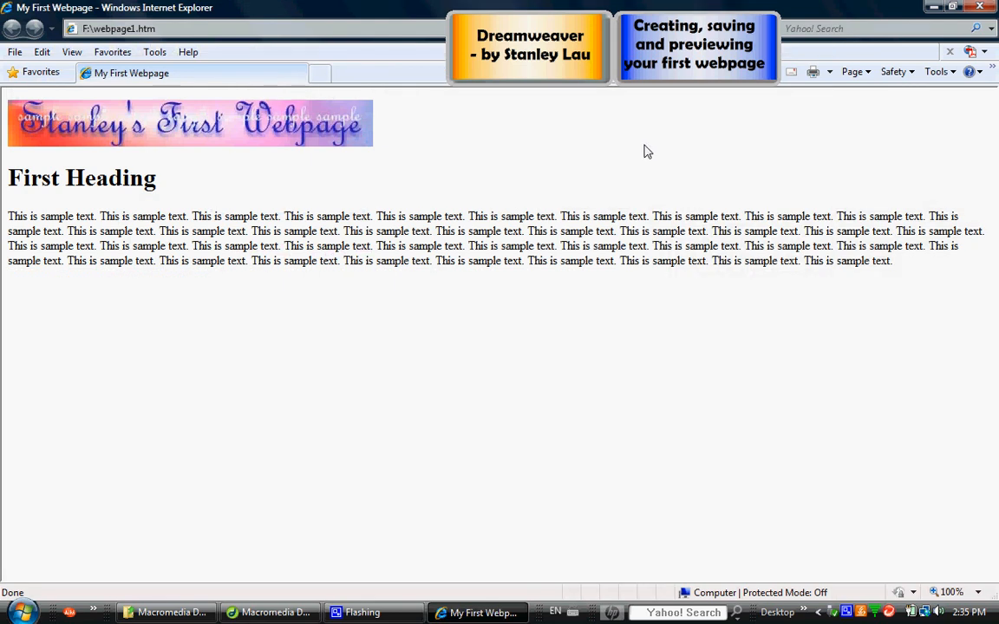
pyautogui.click(983, 9)
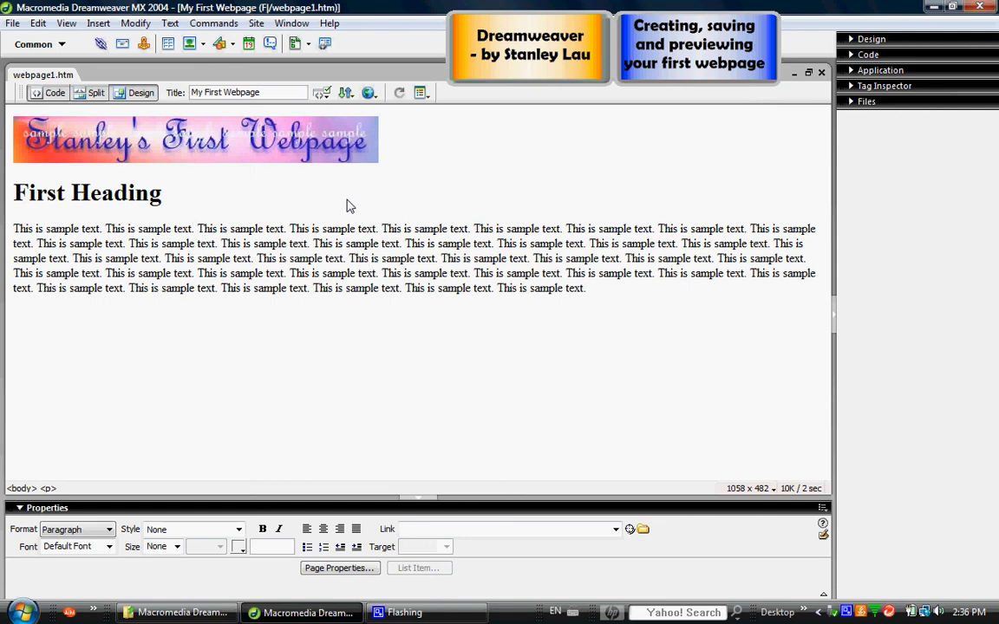
pyautogui.rightClick(846, 612)
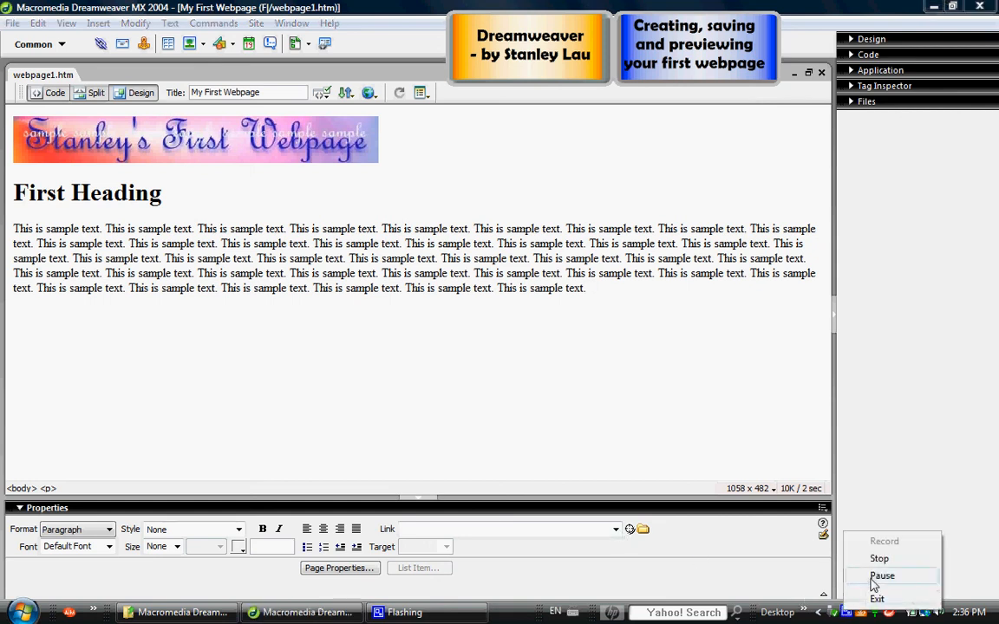